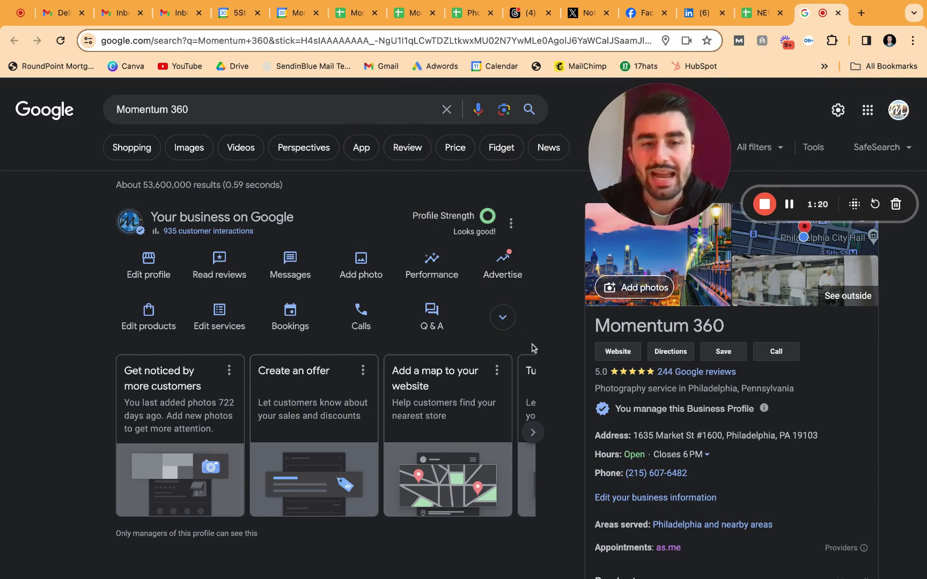
Expand the full set of business management options for Momentum 360 and open its profile information for editing.
{"action": "scroll", "coordinate": [532, 348], "scroll_direction": "down", "scroll_amount": 1}
{"action": "scroll", "coordinate": [335, 188], "scroll_direction": "up", "scroll_amount": 1}
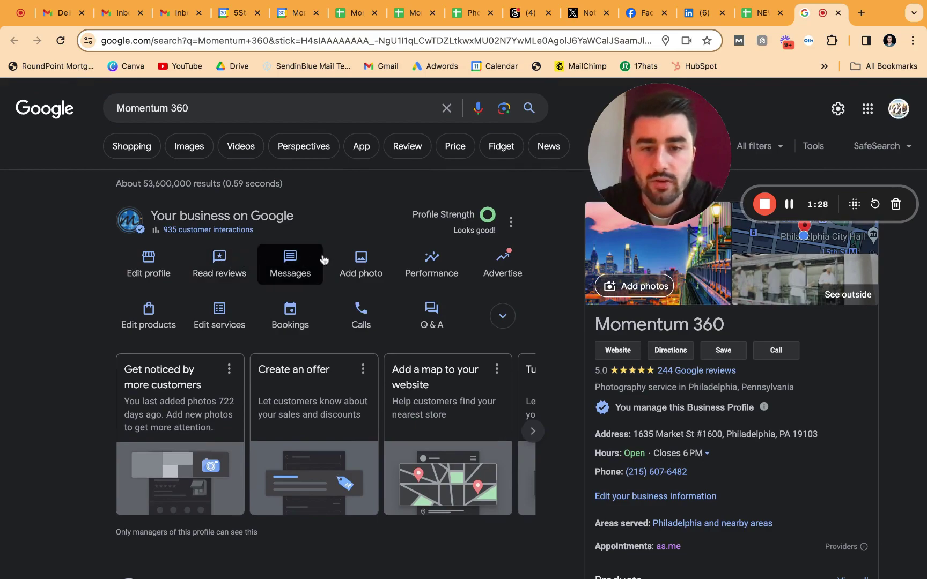
{"action": "left_click", "coordinate": [497, 320]}
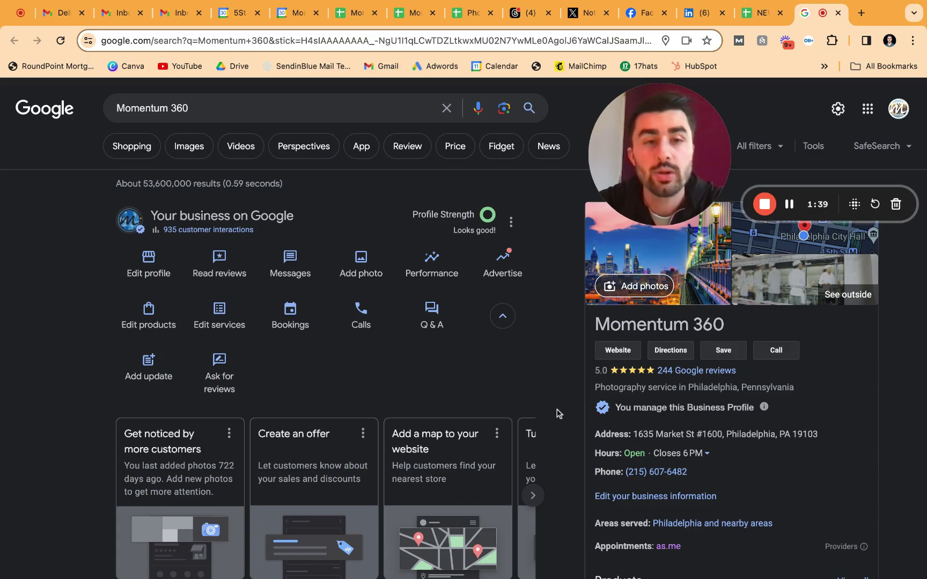
{"action": "left_click", "coordinate": [148, 270]}
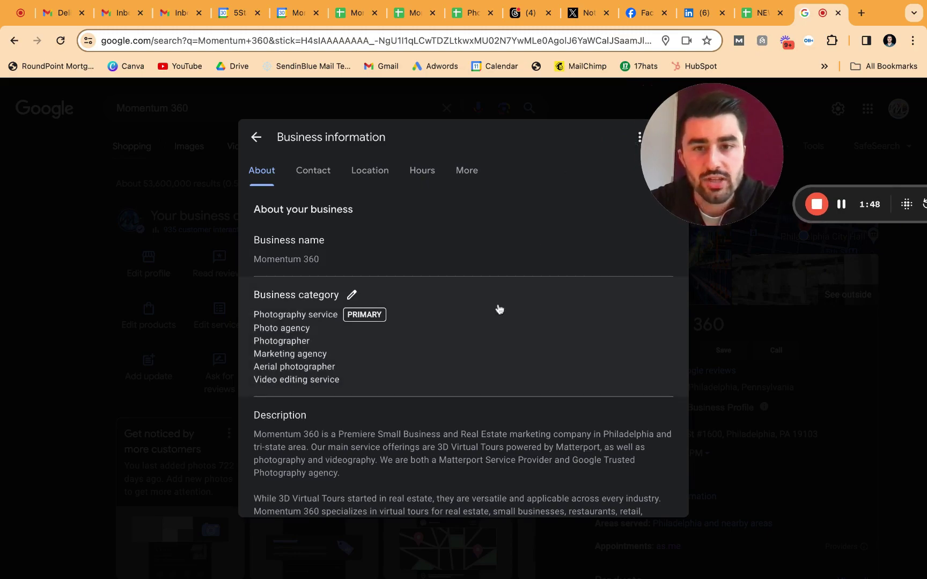
Review the business name, the business categories and the description in the profile's About section.
{"action": "scroll", "coordinate": [499, 310], "scroll_direction": "down", "scroll_amount": 1}
{"action": "scroll", "coordinate": [498, 310], "scroll_direction": "down", "scroll_amount": 1}
{"action": "scroll", "coordinate": [498, 310], "scroll_direction": "up", "scroll_amount": 1}
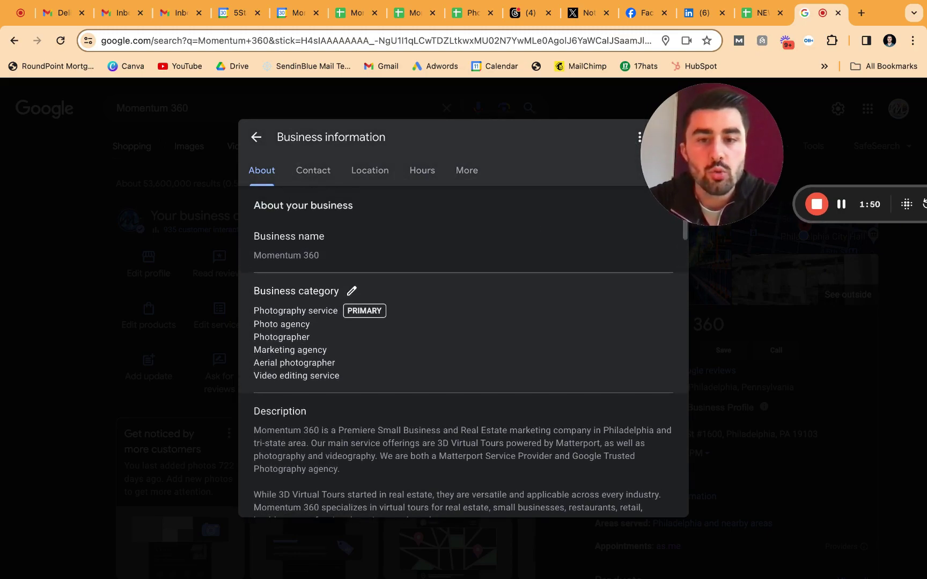
{"action": "scroll", "coordinate": [440, 346], "scroll_direction": "down", "scroll_amount": 1}
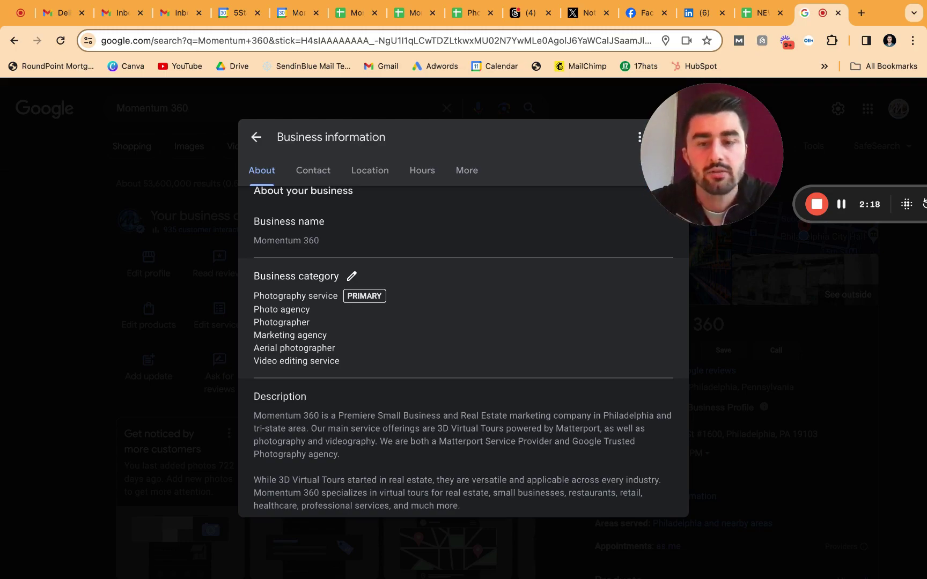
{"action": "scroll", "coordinate": [267, 365], "scroll_direction": "up", "scroll_amount": 1}
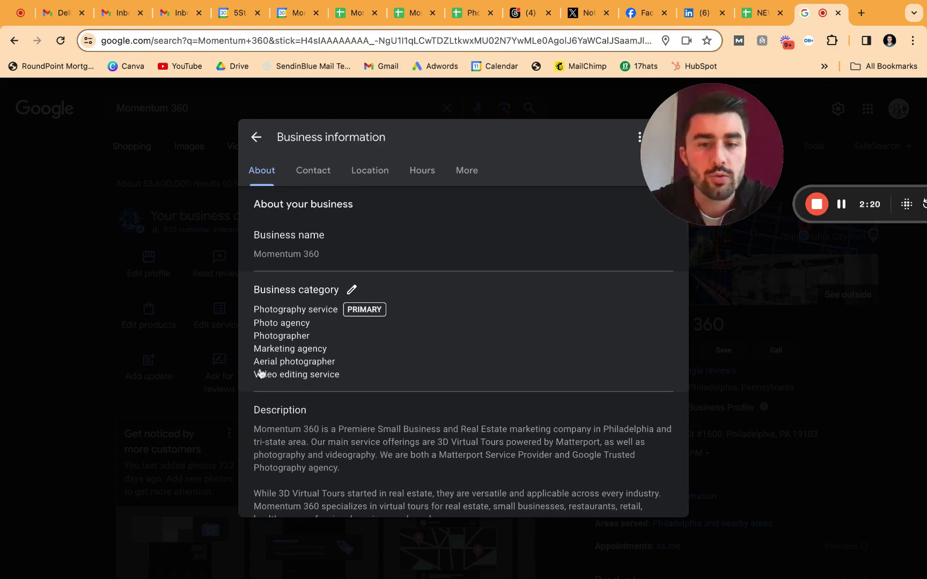
{"action": "scroll", "coordinate": [330, 370], "scroll_direction": "up", "scroll_amount": 1}
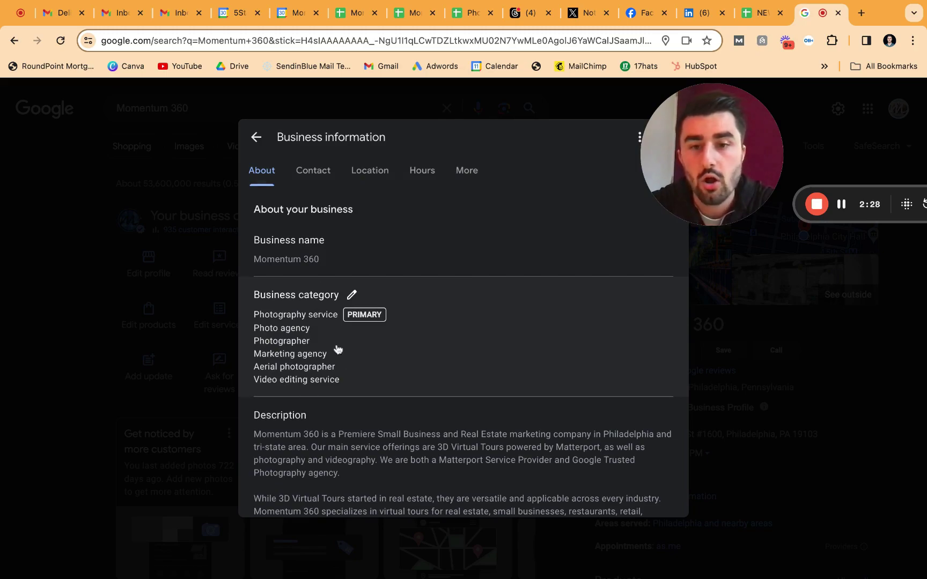
{"action": "scroll", "coordinate": [340, 351], "scroll_direction": "down", "scroll_amount": 5}
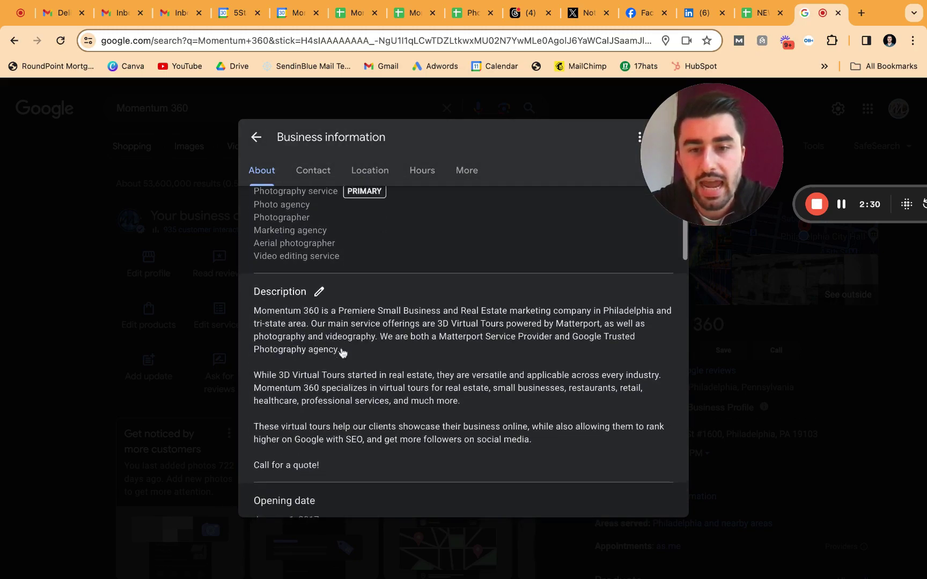
{"action": "scroll", "coordinate": [341, 353], "scroll_direction": "down", "scroll_amount": 2}
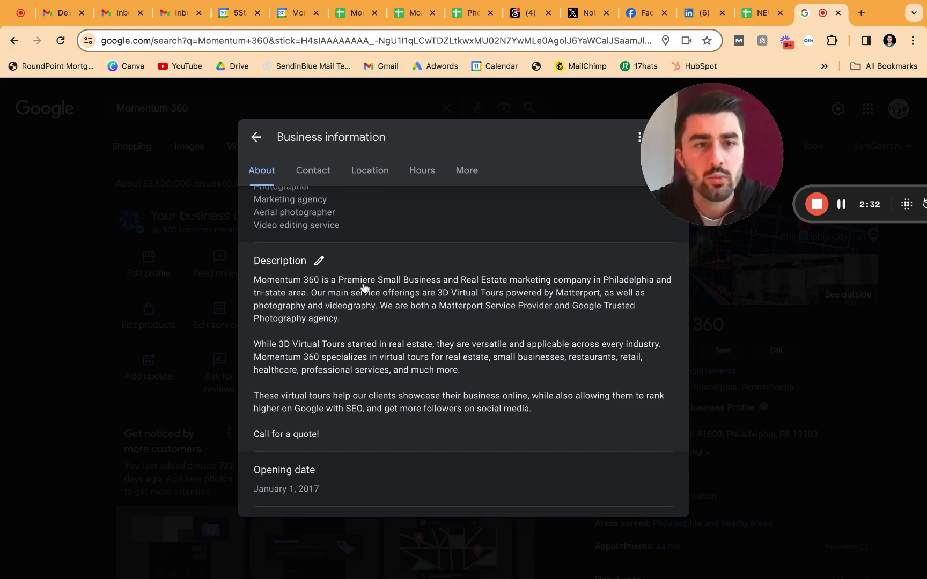
{"action": "scroll", "coordinate": [364, 288], "scroll_direction": "down", "scroll_amount": 1}
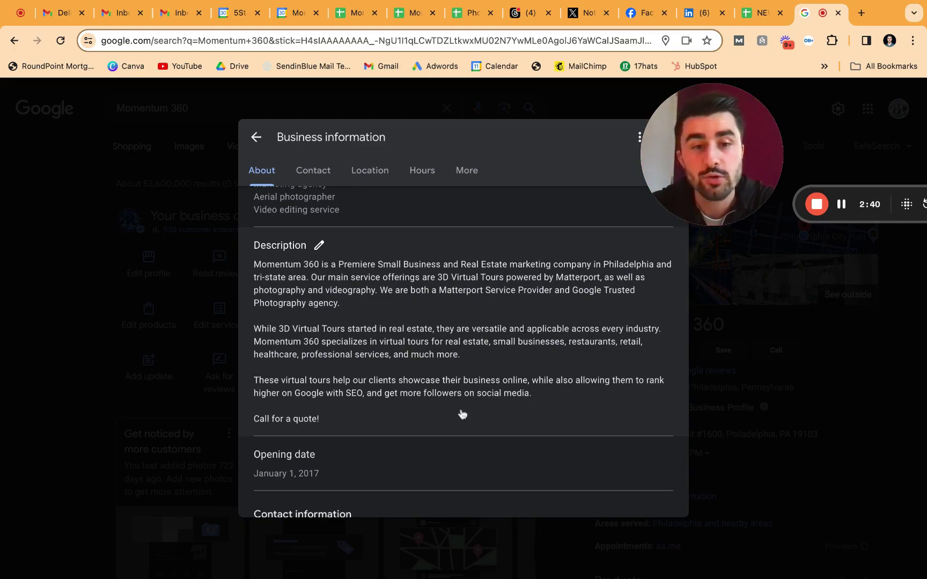
{"action": "scroll", "coordinate": [373, 331], "scroll_direction": "down", "scroll_amount": 3}
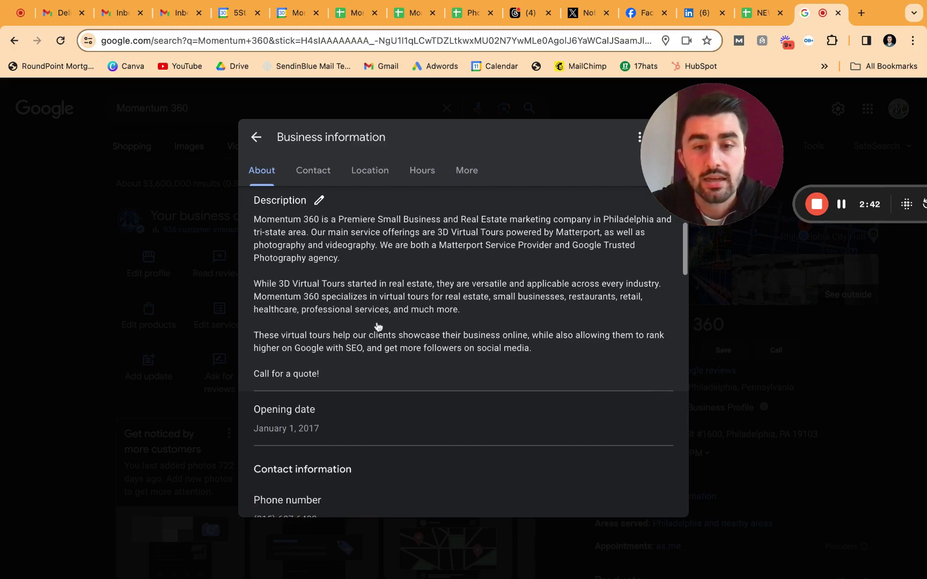
{"action": "scroll", "coordinate": [378, 326], "scroll_direction": "up", "scroll_amount": 2}
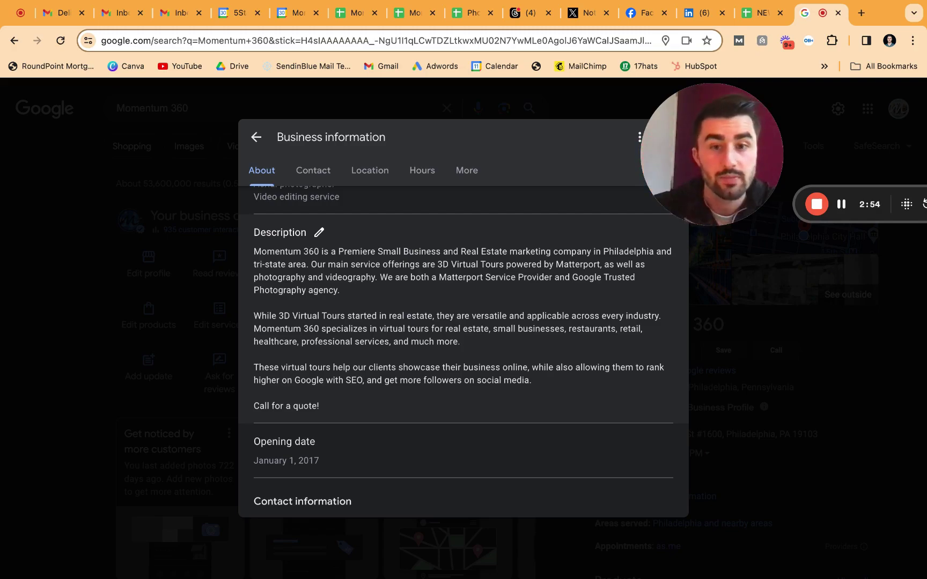
Review the contact information, covering the phone number, website and social profiles.
{"action": "scroll", "coordinate": [448, 313], "scroll_direction": "down", "scroll_amount": 2}
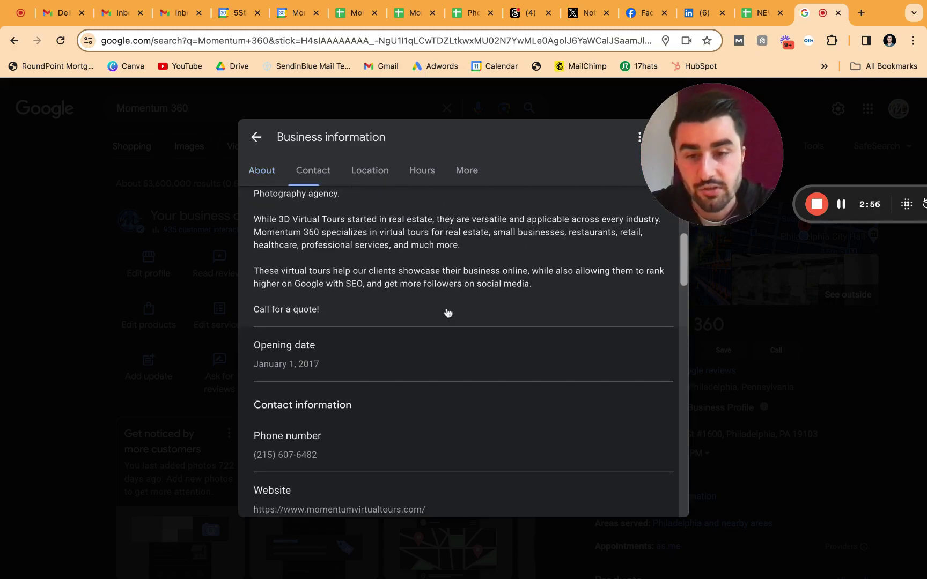
{"action": "scroll", "coordinate": [447, 313], "scroll_direction": "down", "scroll_amount": 2}
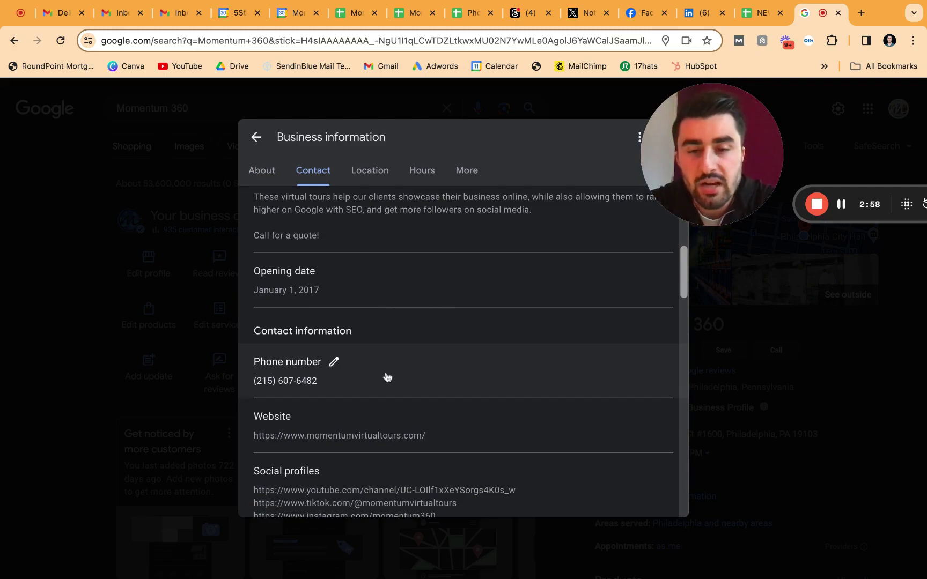
{"action": "scroll", "coordinate": [388, 377], "scroll_direction": "down", "scroll_amount": 1}
{"action": "scroll", "coordinate": [420, 360], "scroll_direction": "down", "scroll_amount": 1}
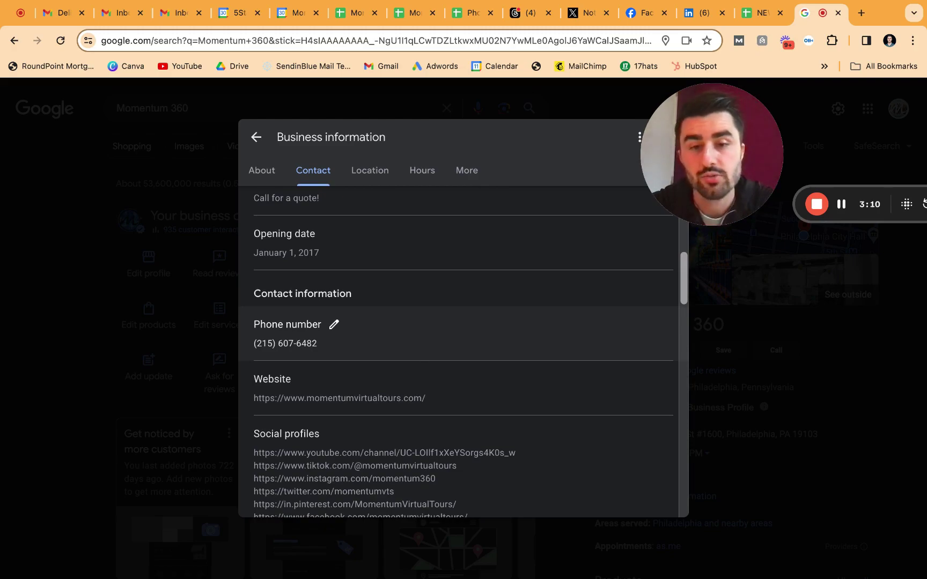
{"action": "scroll", "coordinate": [414, 379], "scroll_direction": "down", "scroll_amount": 1}
{"action": "scroll", "coordinate": [448, 374], "scroll_direction": "down", "scroll_amount": 2}
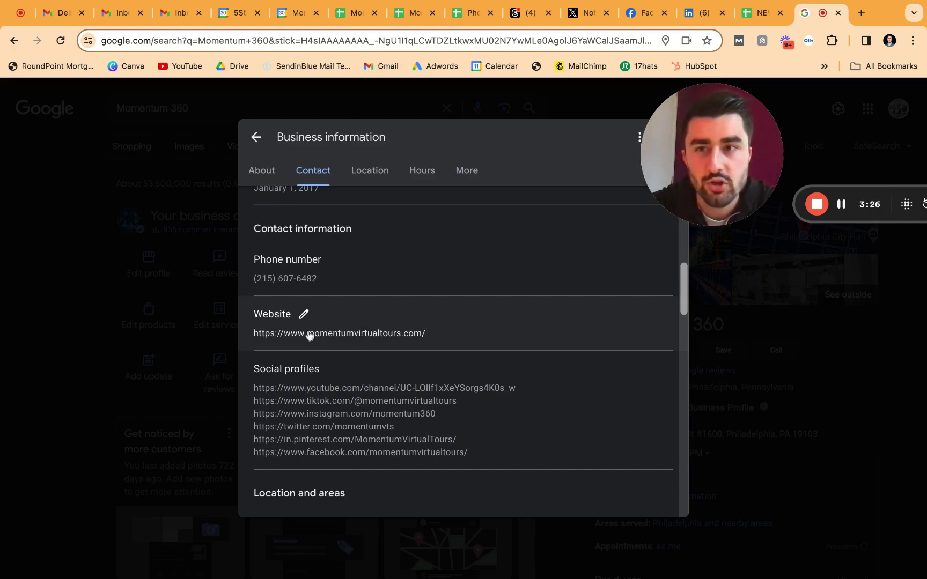
{"action": "scroll", "coordinate": [459, 344], "scroll_direction": "down", "scroll_amount": 3}
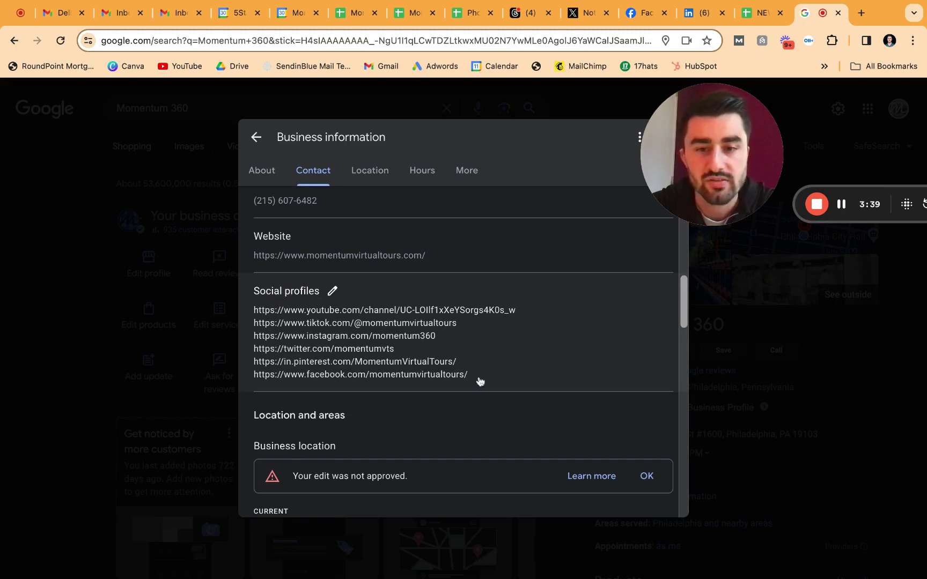
Open the business location for editing and review its address fields and the service area.
{"action": "scroll", "coordinate": [478, 381], "scroll_direction": "down", "scroll_amount": 5}
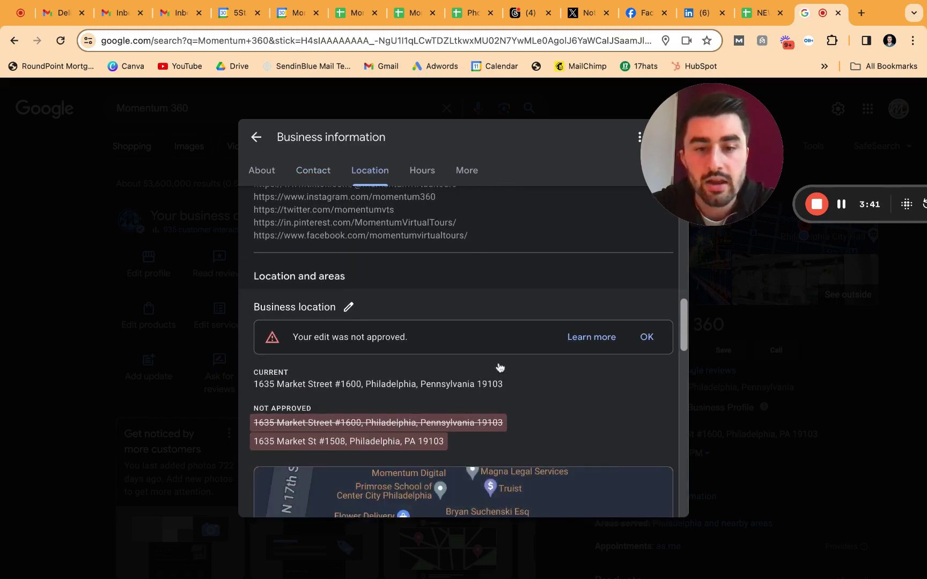
{"action": "scroll", "coordinate": [497, 366], "scroll_direction": "down", "scroll_amount": 2}
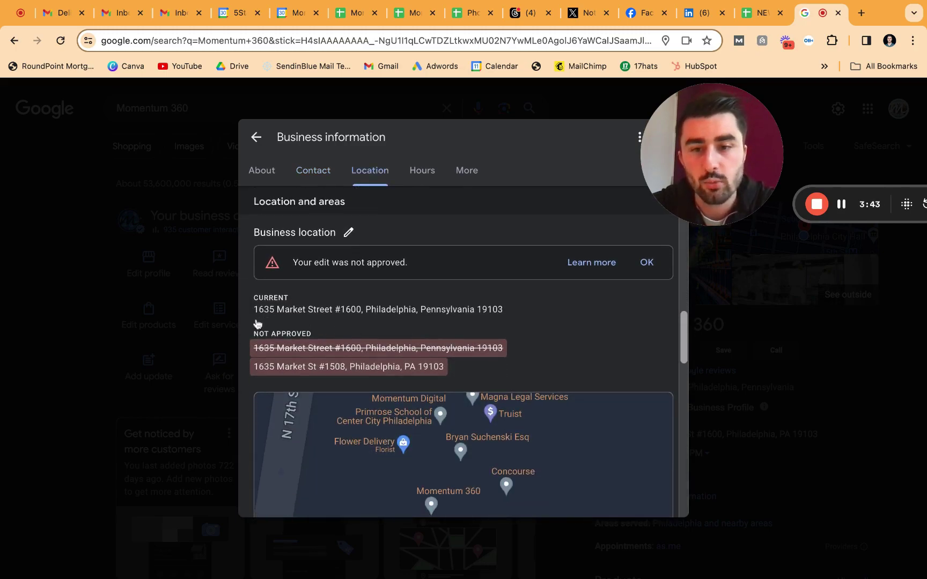
{"action": "left_click_drag", "start_coordinate": [255, 315], "coordinate": [509, 323]}
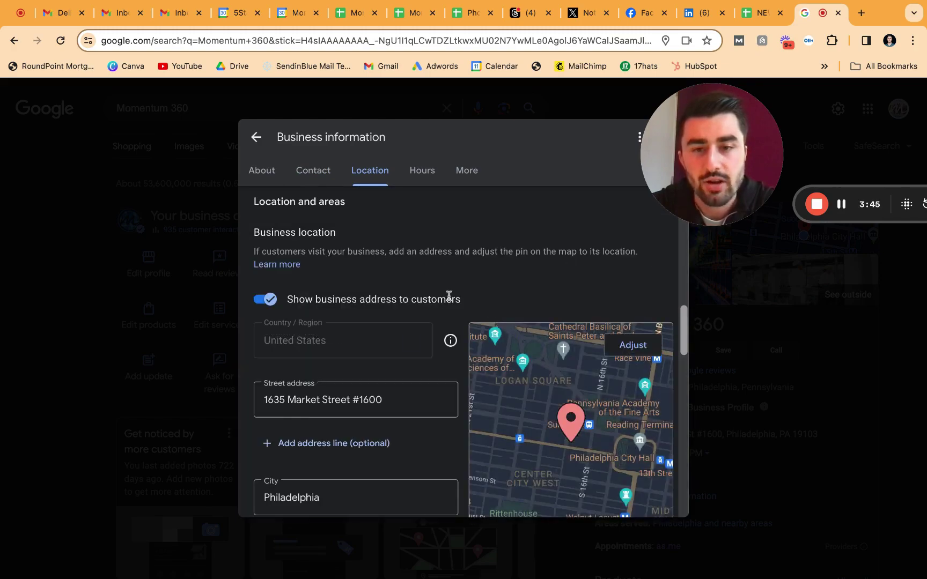
{"action": "scroll", "coordinate": [430, 290], "scroll_direction": "down", "scroll_amount": 1}
{"action": "scroll", "coordinate": [356, 346], "scroll_direction": "down", "scroll_amount": 2}
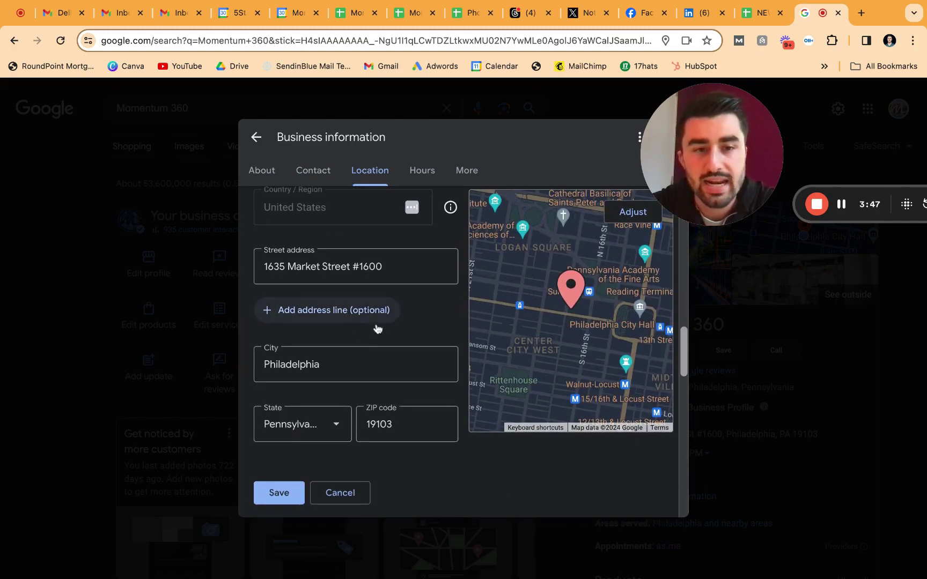
{"action": "scroll", "coordinate": [379, 306], "scroll_direction": "down", "scroll_amount": 5}
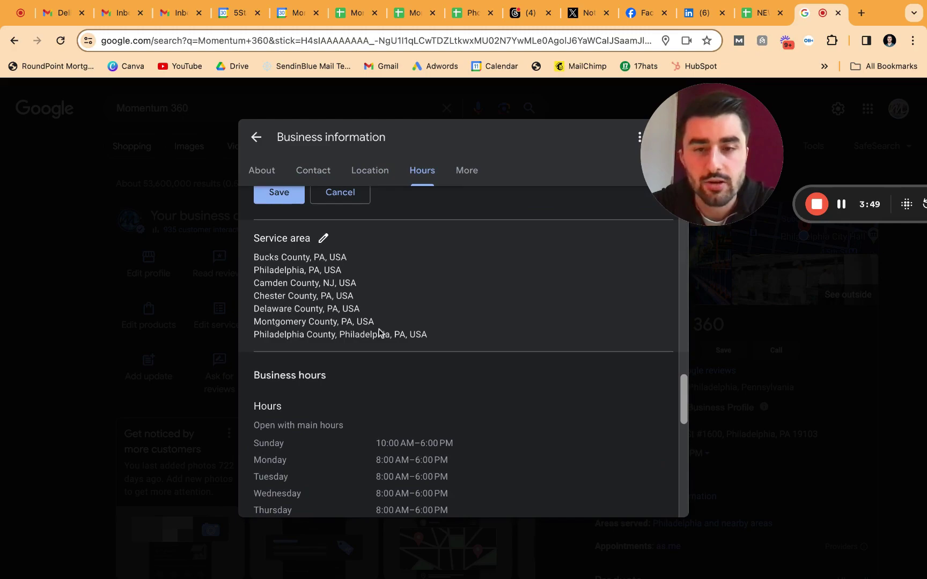
Review the main business hours, special hours and additional hour types, down to the More section.
{"action": "scroll", "coordinate": [375, 311], "scroll_direction": "down", "scroll_amount": 2}
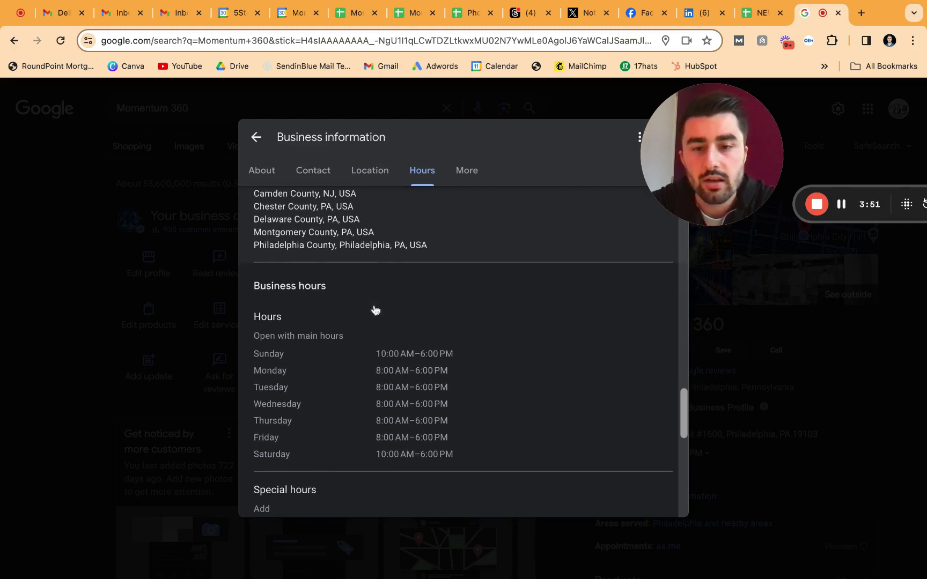
{"action": "scroll", "coordinate": [352, 406], "scroll_direction": "down", "scroll_amount": 1}
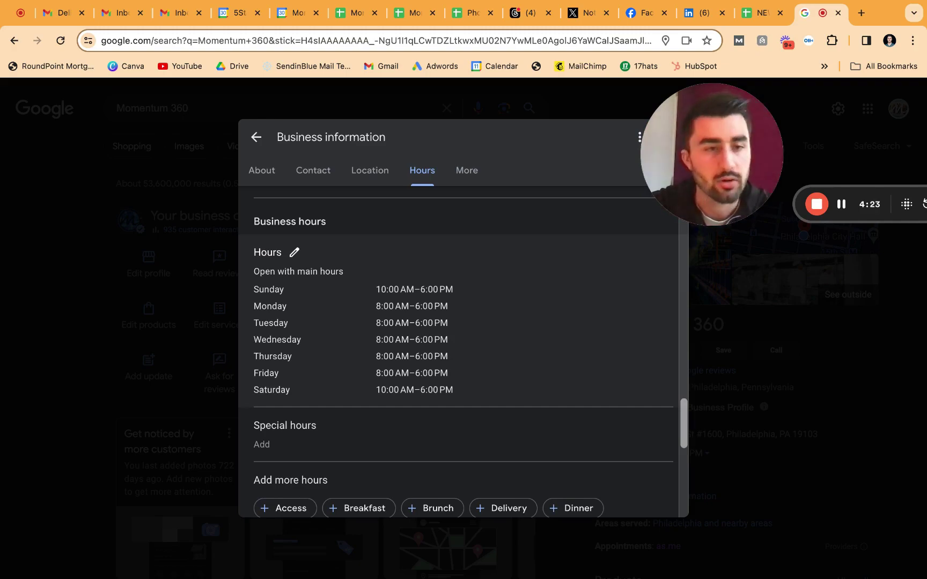
{"action": "scroll", "coordinate": [405, 363], "scroll_direction": "down", "scroll_amount": 3}
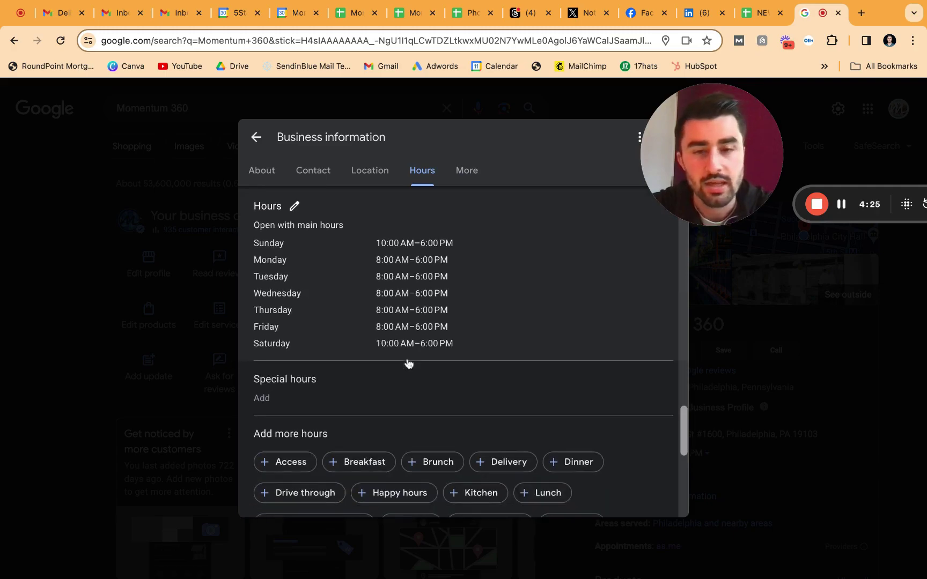
{"action": "scroll", "coordinate": [399, 322], "scroll_direction": "down", "scroll_amount": 2}
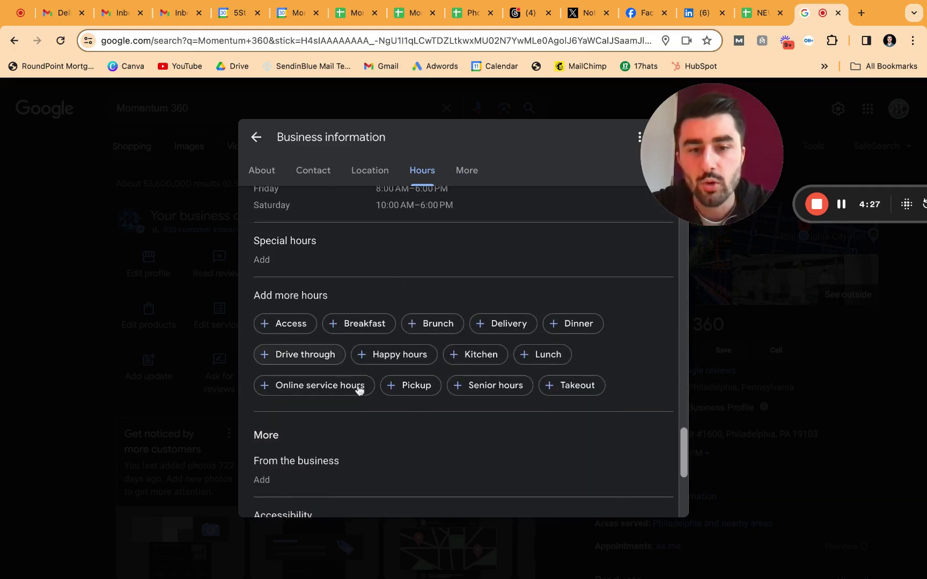
{"action": "scroll", "coordinate": [404, 258], "scroll_direction": "down", "scroll_amount": 5}
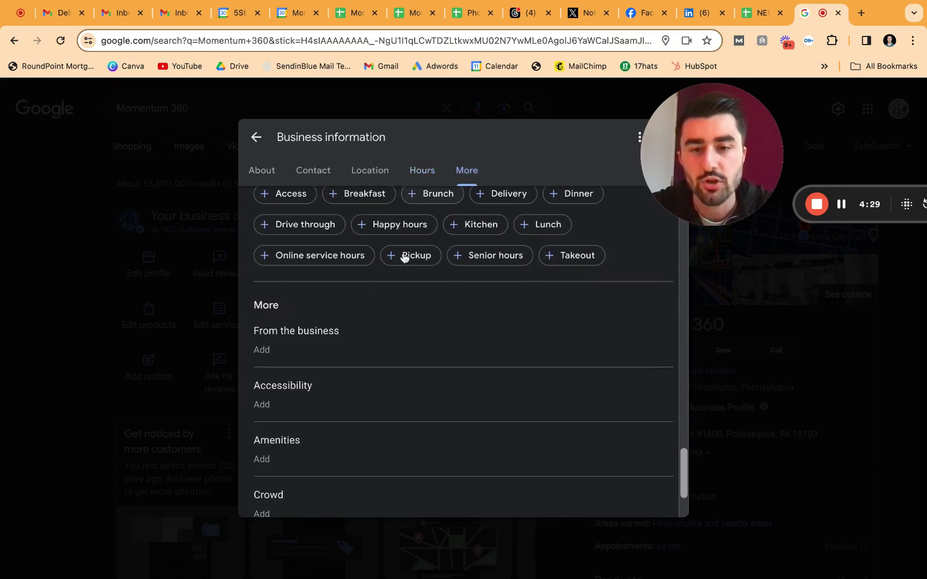
{"action": "scroll", "coordinate": [430, 339], "scroll_direction": "down", "scroll_amount": 1}
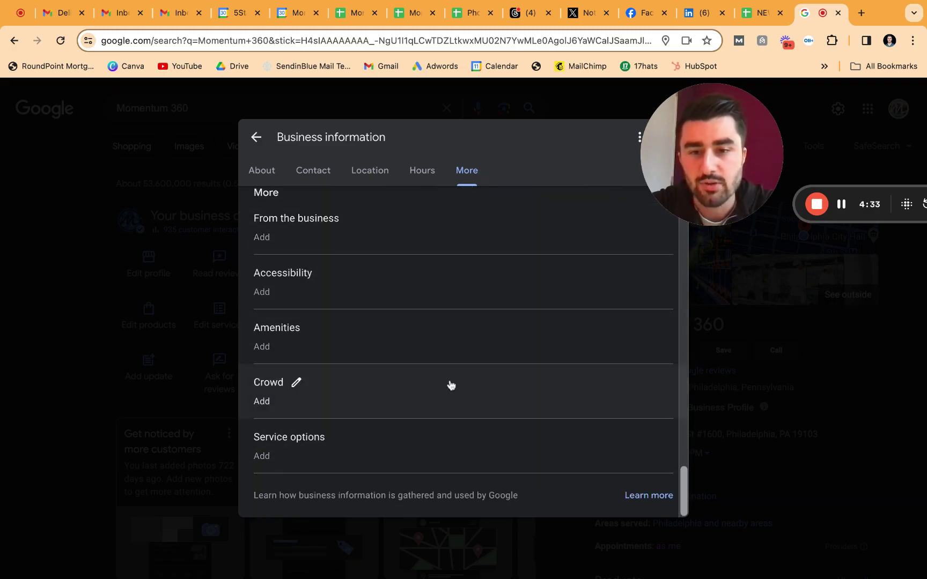
Open the Crowd, Amenities, Accessibility and From the business attributes and review their available options.
{"action": "left_click", "coordinate": [298, 383]}
{"action": "scroll", "coordinate": [412, 371], "scroll_direction": "down", "scroll_amount": 3}
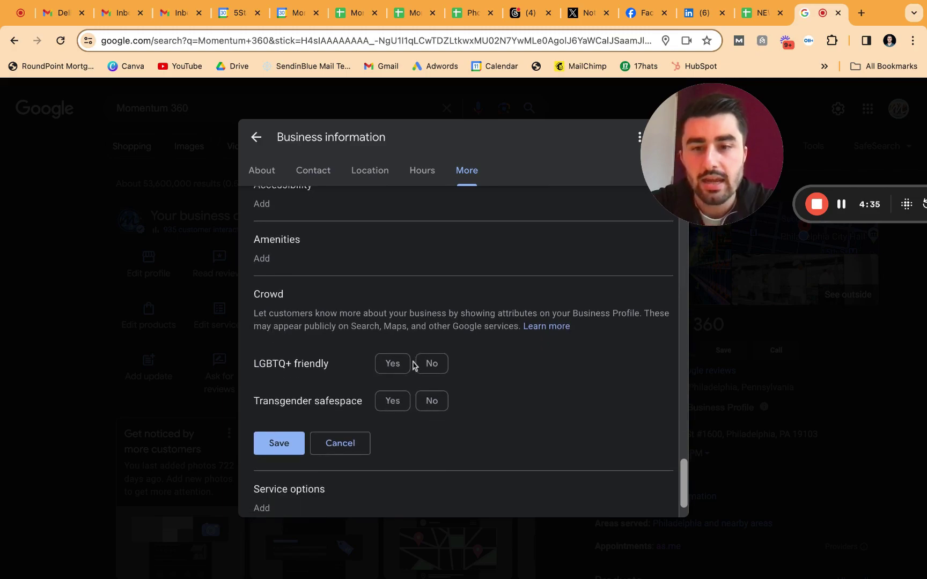
{"action": "scroll", "coordinate": [376, 322], "scroll_direction": "up", "scroll_amount": 1}
{"action": "left_click", "coordinate": [353, 279]}
{"action": "scroll", "coordinate": [352, 277], "scroll_direction": "up", "scroll_amount": 4}
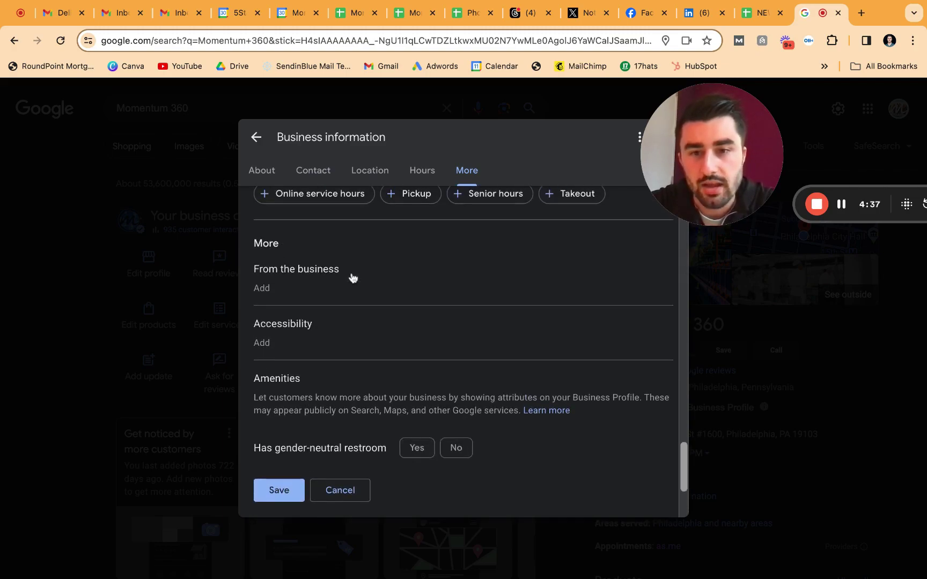
{"action": "left_click", "coordinate": [354, 332]}
{"action": "scroll", "coordinate": [423, 325], "scroll_direction": "up", "scroll_amount": 2}
{"action": "left_click", "coordinate": [406, 397]}
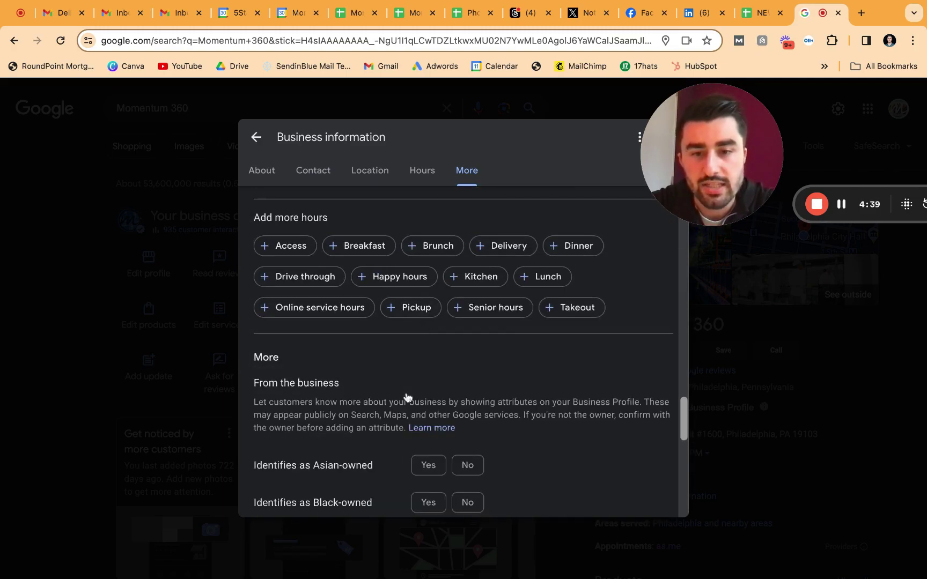
{"action": "scroll", "coordinate": [465, 375], "scroll_direction": "down", "scroll_amount": 3}
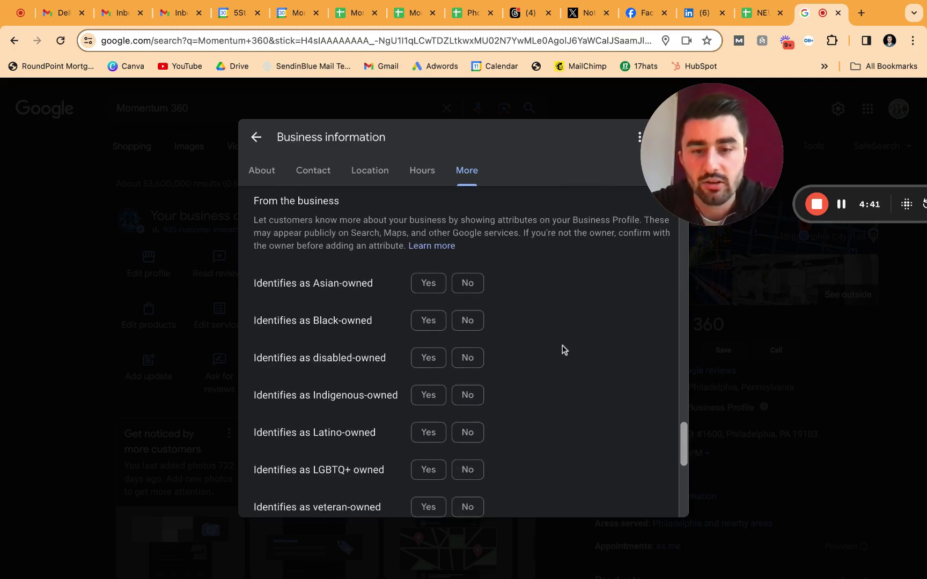
{"action": "scroll", "coordinate": [563, 349], "scroll_direction": "down", "scroll_amount": 3}
Close the business information without saving any edits and return to the business management overview.
{"action": "scroll", "coordinate": [519, 364], "scroll_direction": "up", "scroll_amount": 10}
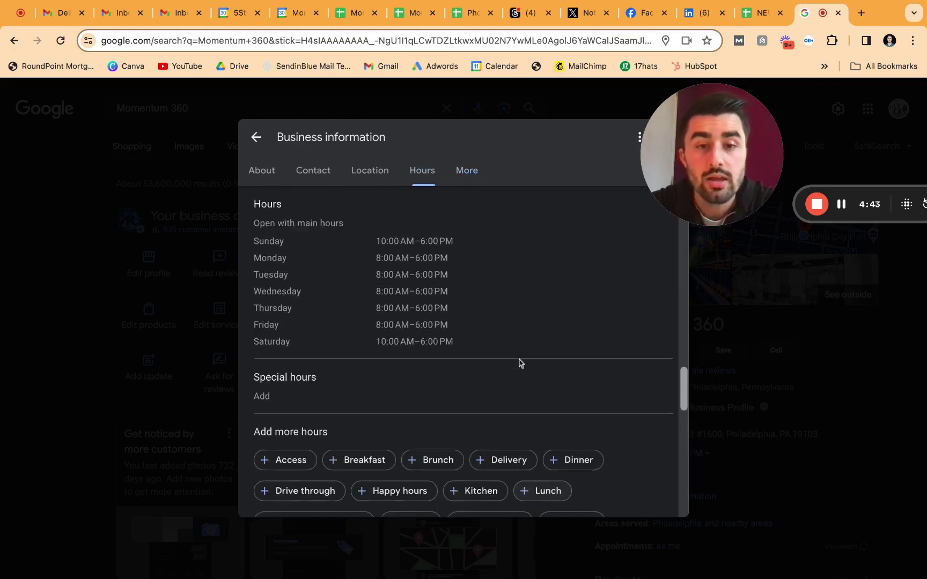
{"action": "scroll", "coordinate": [519, 364], "scroll_direction": "up", "scroll_amount": 15}
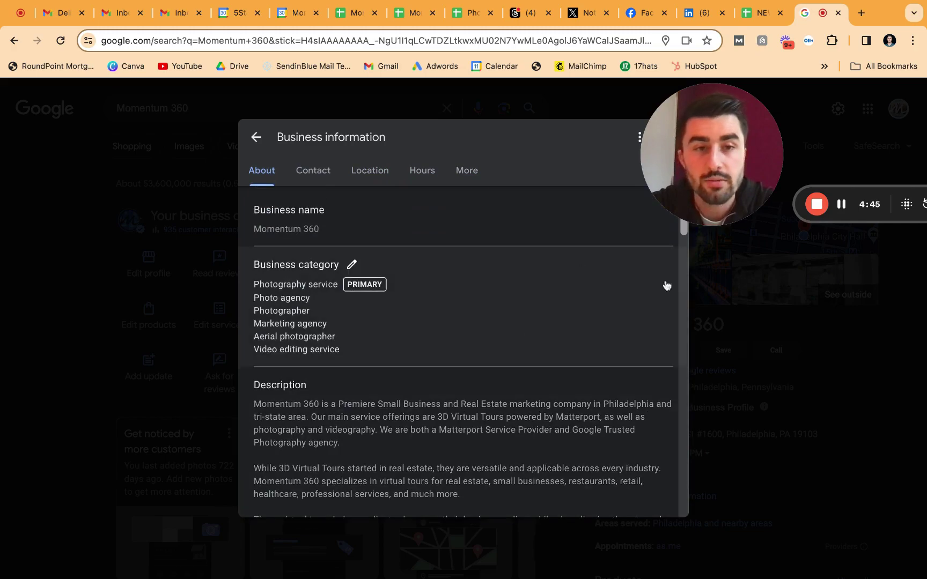
{"action": "left_click", "coordinate": [734, 292]}
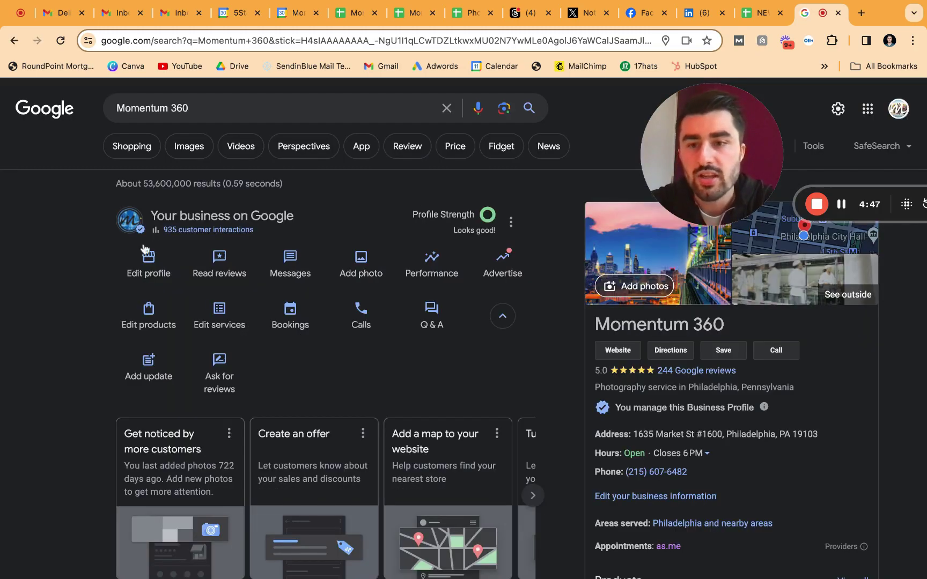
Open the business's customer reviews and start a public reply to the newest customer review.
{"action": "left_click", "coordinate": [225, 262]}
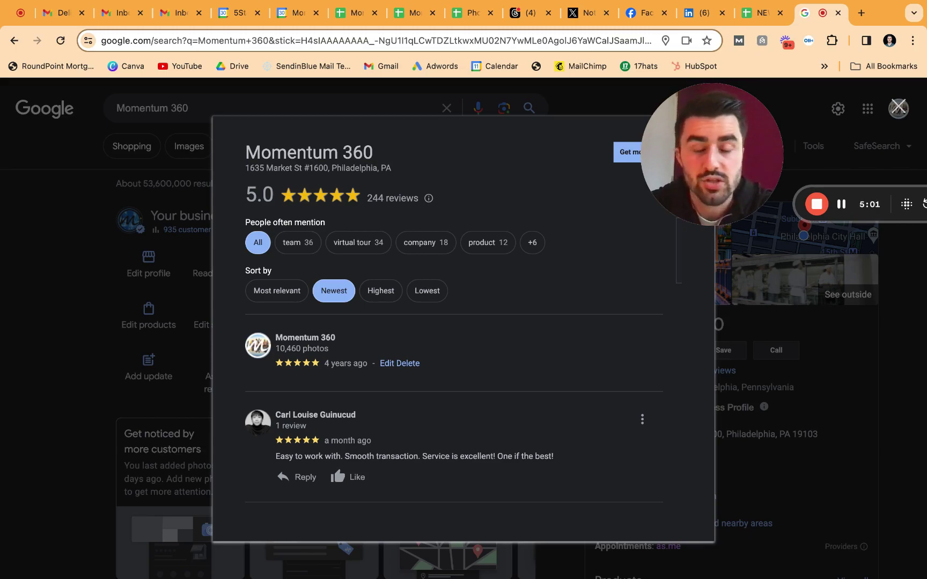
{"action": "scroll", "coordinate": [437, 354], "scroll_direction": "down", "scroll_amount": 3}
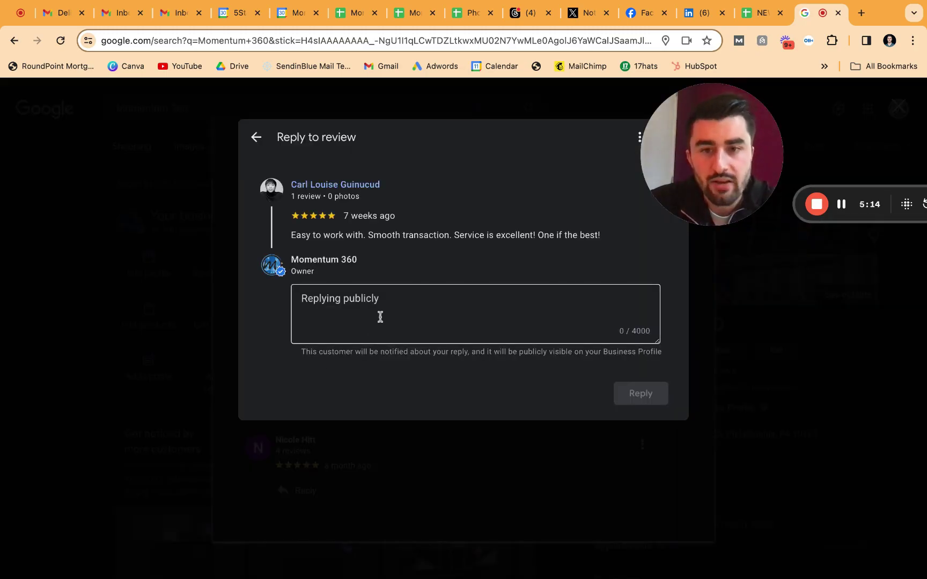
{"action": "left_click", "coordinate": [383, 314]}
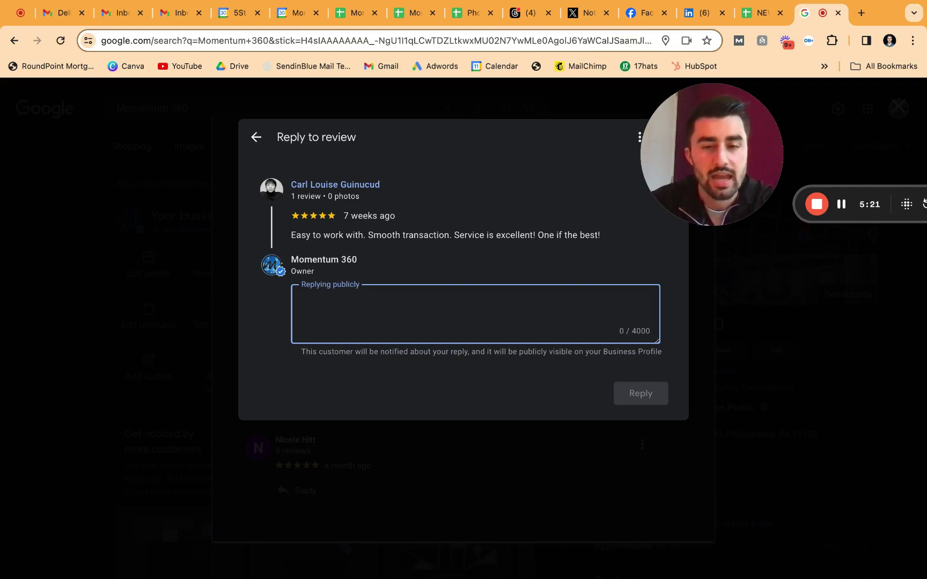
Post the reply "Thank you so much for trusting us as the best photography service in Philadelphia!" to the review.
{"action": "type", "text": "THan"}
{"action": "key", "text": "BackSpace"}
{"action": "key", "text": "BackSpace"}
{"action": "key", "text": "BackSpace"}
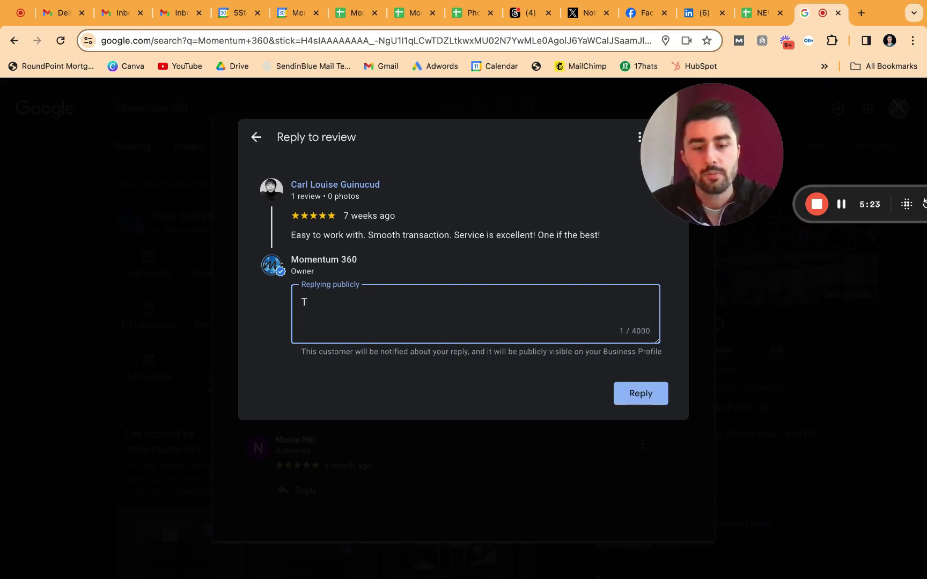
{"action": "type", "text": "hank you so much!"}
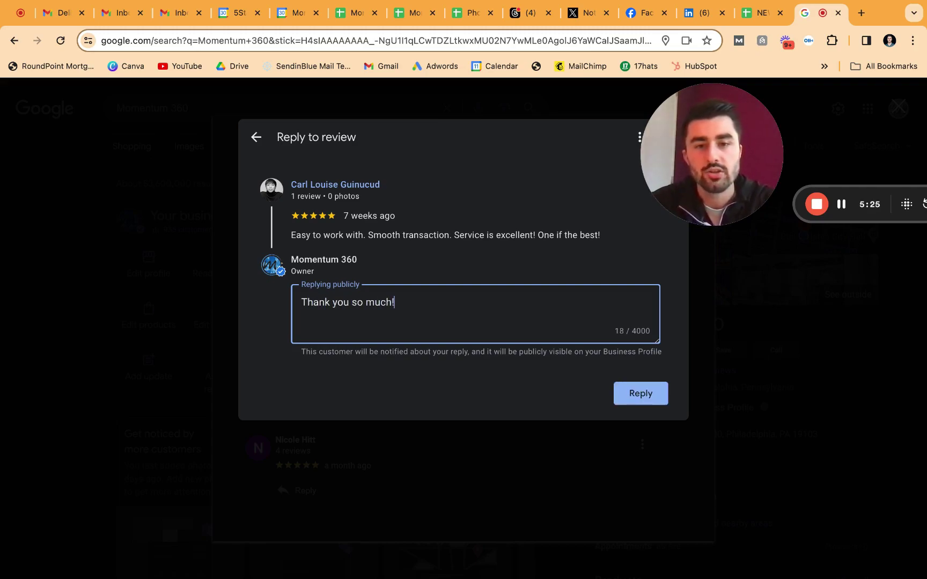
{"action": "key", "text": "BackSpace"}
{"action": "key", "text": "BackSpace"}
{"action": "type", "text": "for "}
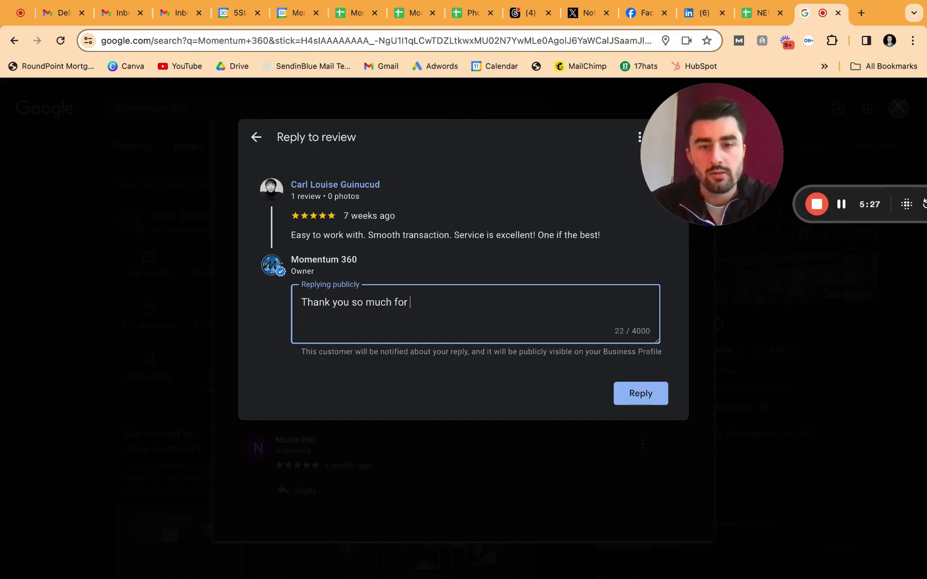
{"action": "type", "text": "trusting us as the be"}
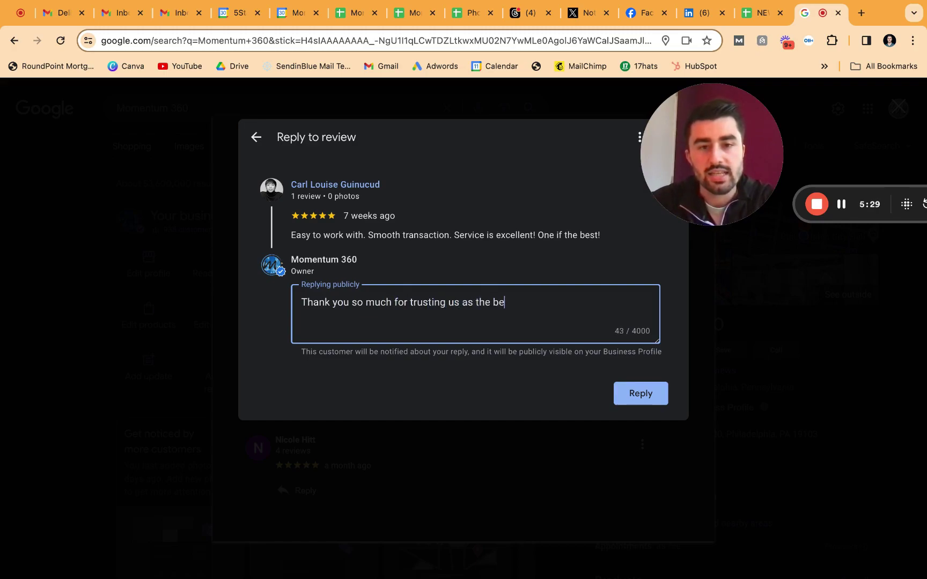
{"action": "type", "text": "st photography ser"}
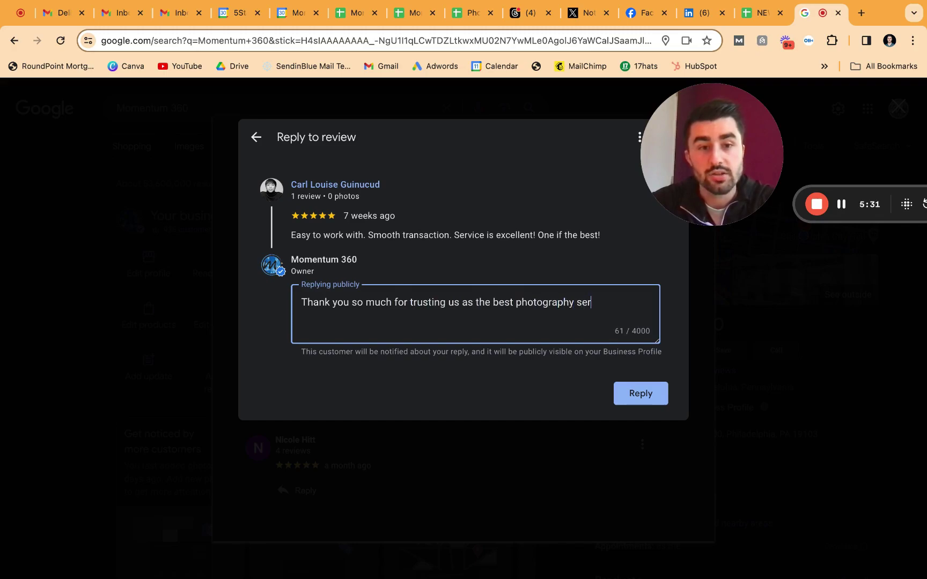
{"action": "type", "text": "vice in Philadelphia!"}
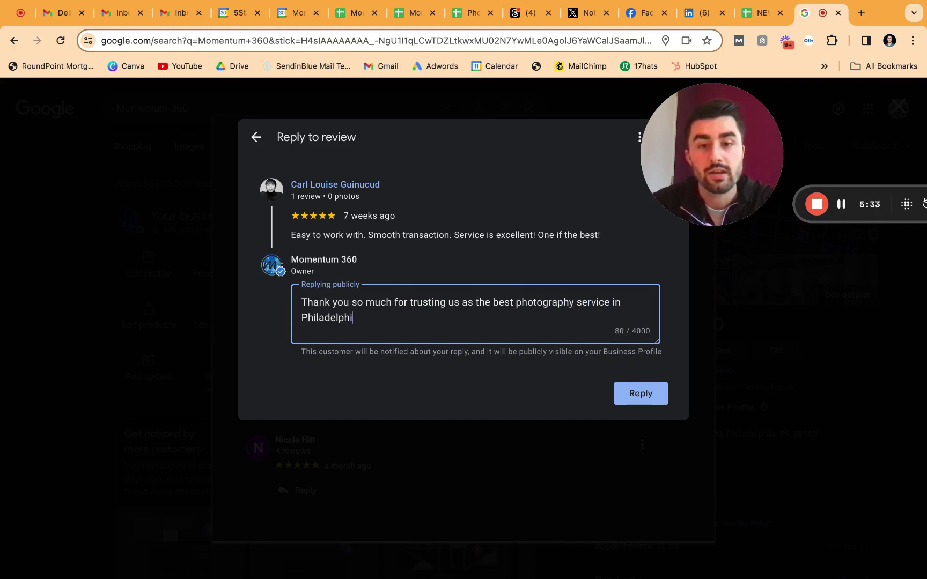
{"action": "left_click_drag", "start_coordinate": [493, 303], "coordinate": [556, 316]}
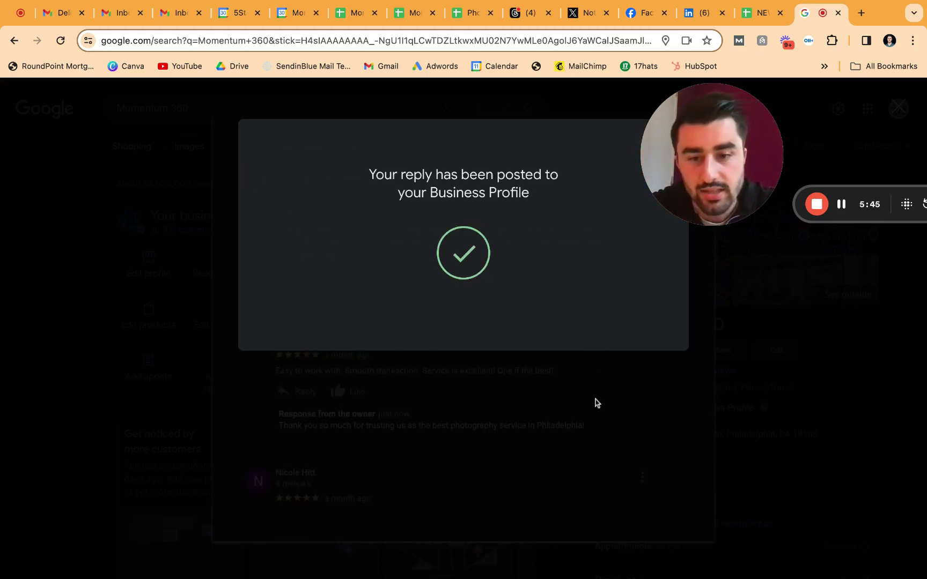
{"action": "left_click", "coordinate": [483, 307]}
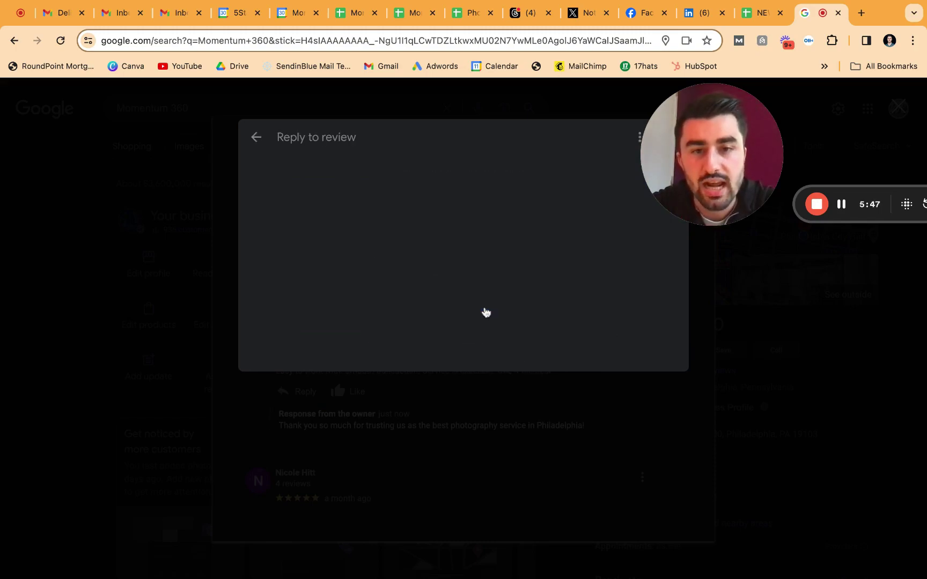
Look through the posted reply and the older customer reviews, and return to the business management overview.
{"action": "left_click", "coordinate": [180, 259]}
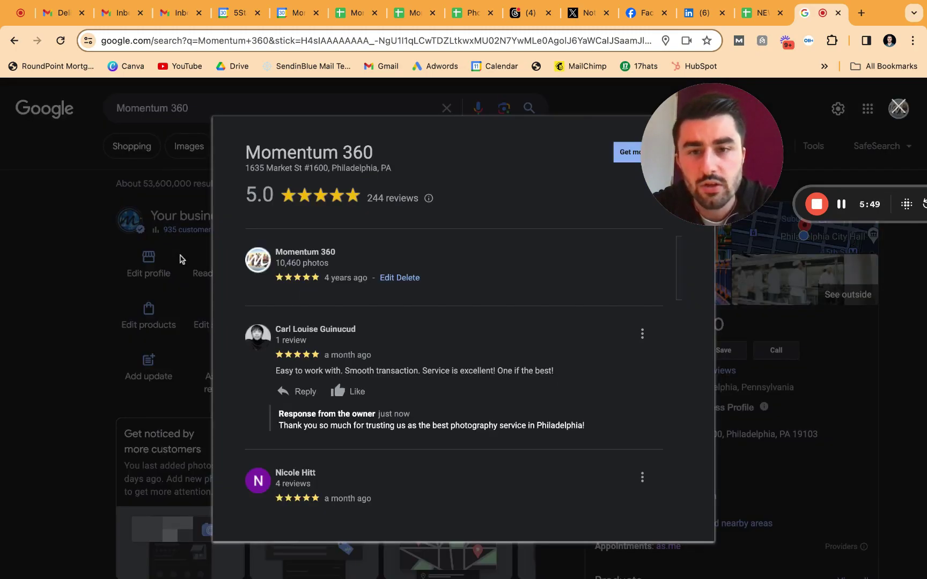
{"action": "scroll", "coordinate": [355, 403], "scroll_direction": "down", "scroll_amount": 3}
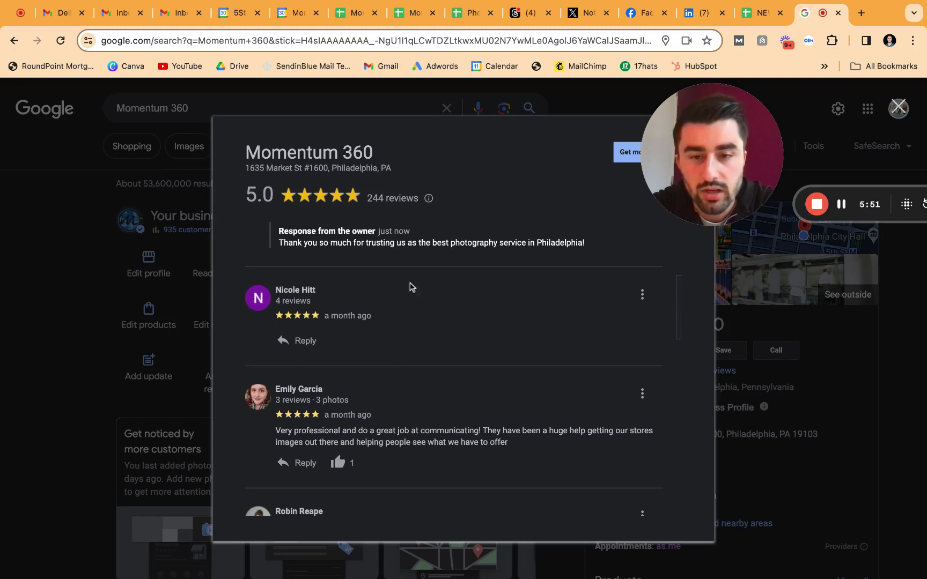
{"action": "scroll", "coordinate": [499, 372], "scroll_direction": "down", "scroll_amount": 2}
{"action": "scroll", "coordinate": [499, 373], "scroll_direction": "down", "scroll_amount": 3}
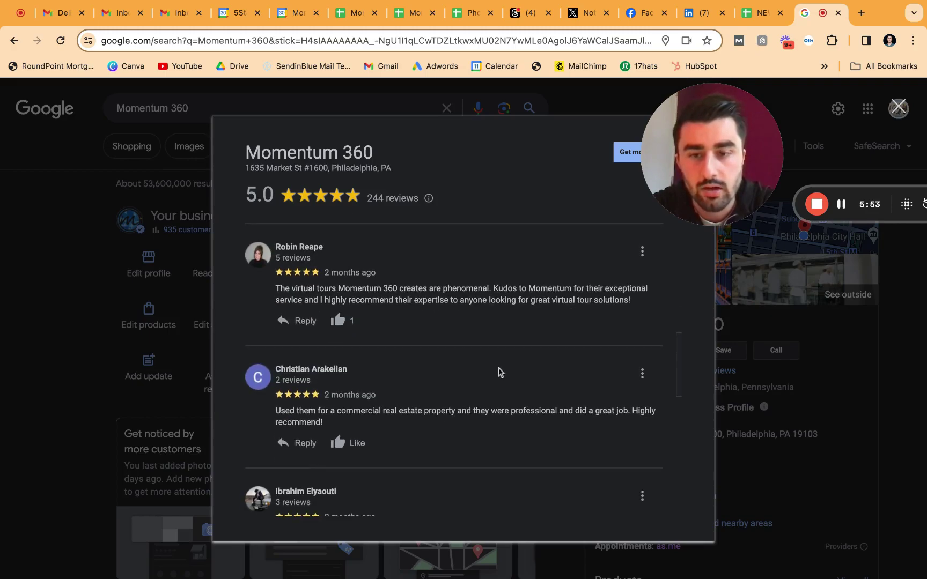
{"action": "left_click", "coordinate": [825, 416]}
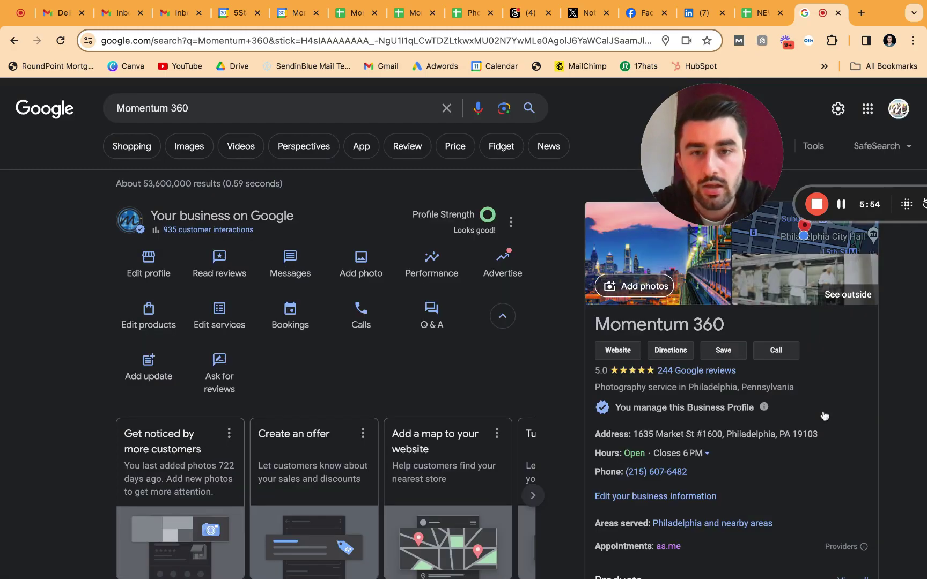
Open the business messages, review the Google Business Profile policy message and the conversation list, and close them.
{"action": "left_click", "coordinate": [301, 274]}
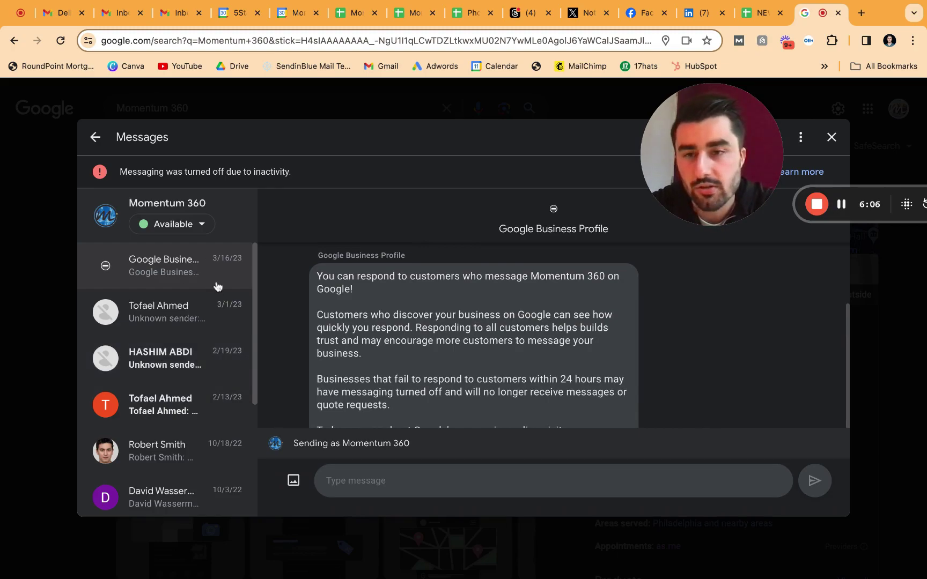
{"action": "scroll", "coordinate": [543, 311], "scroll_direction": "down", "scroll_amount": 1}
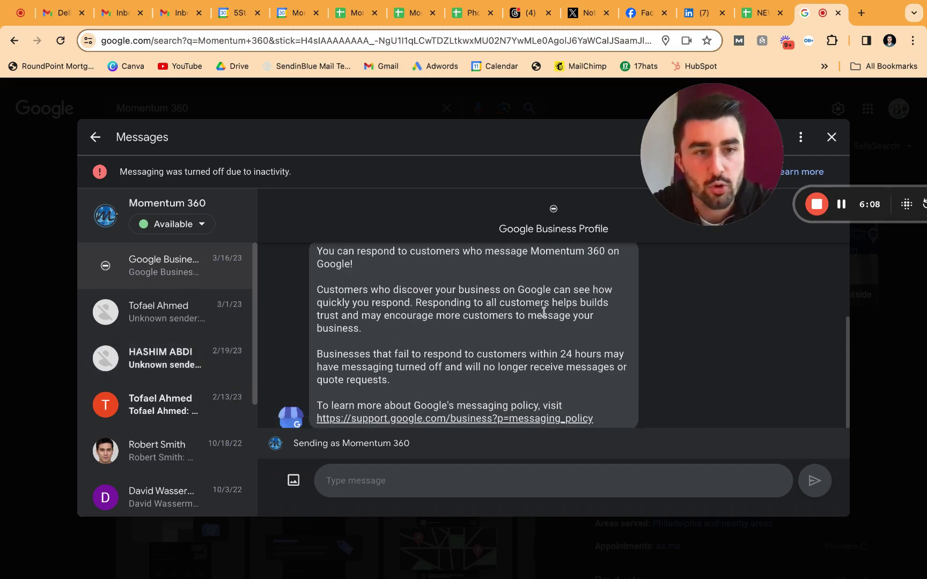
{"action": "scroll", "coordinate": [544, 311], "scroll_direction": "down", "scroll_amount": 2}
{"action": "scroll", "coordinate": [133, 372], "scroll_direction": "down", "scroll_amount": 4}
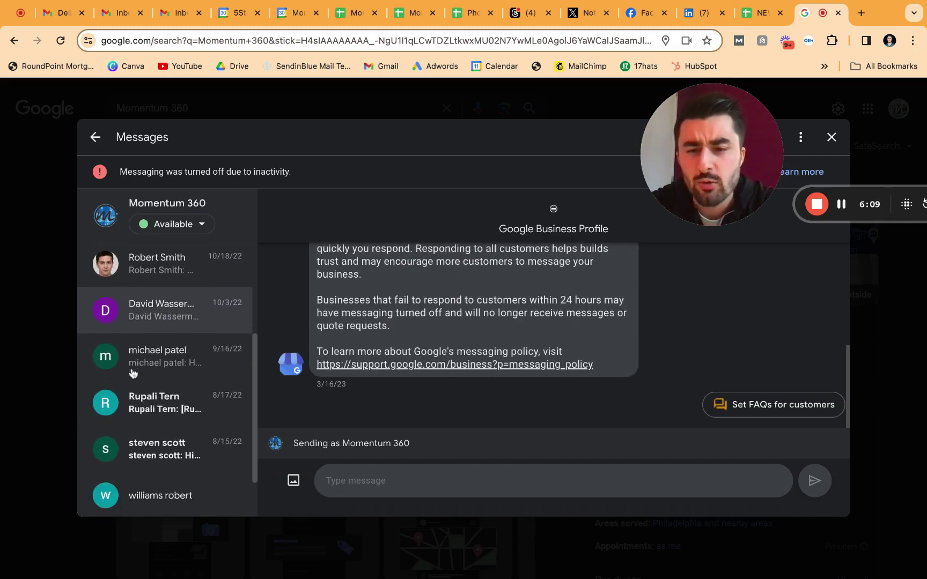
{"action": "scroll", "coordinate": [133, 373], "scroll_direction": "up", "scroll_amount": 4}
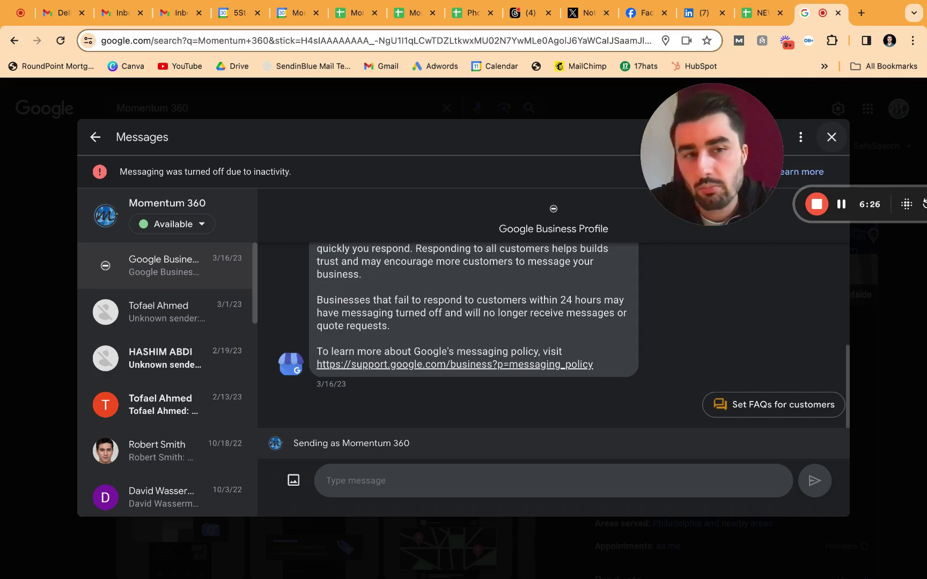
{"action": "left_click", "coordinate": [831, 136]}
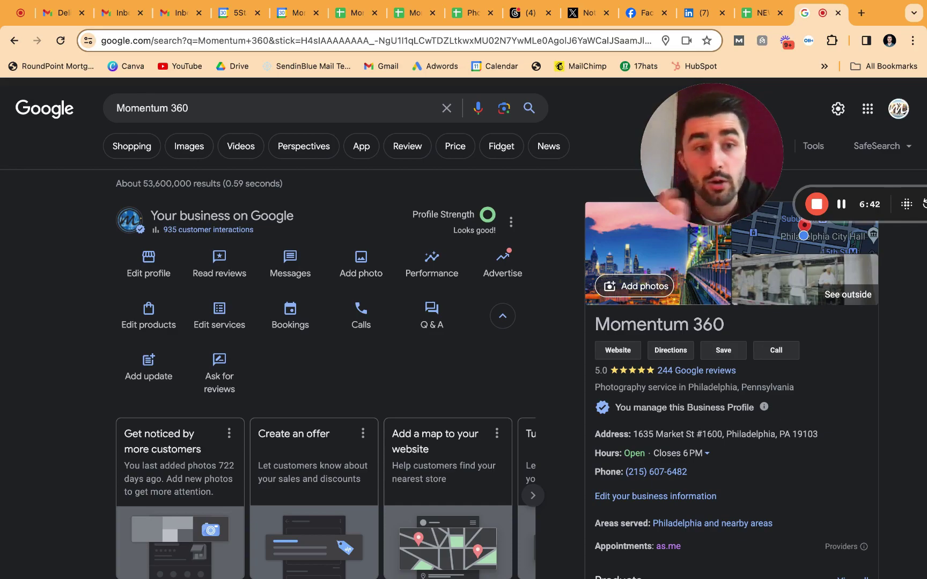
View the options for adding a photo, logo or cover photo, and go back without uploading anything.
{"action": "left_click", "coordinate": [367, 272]}
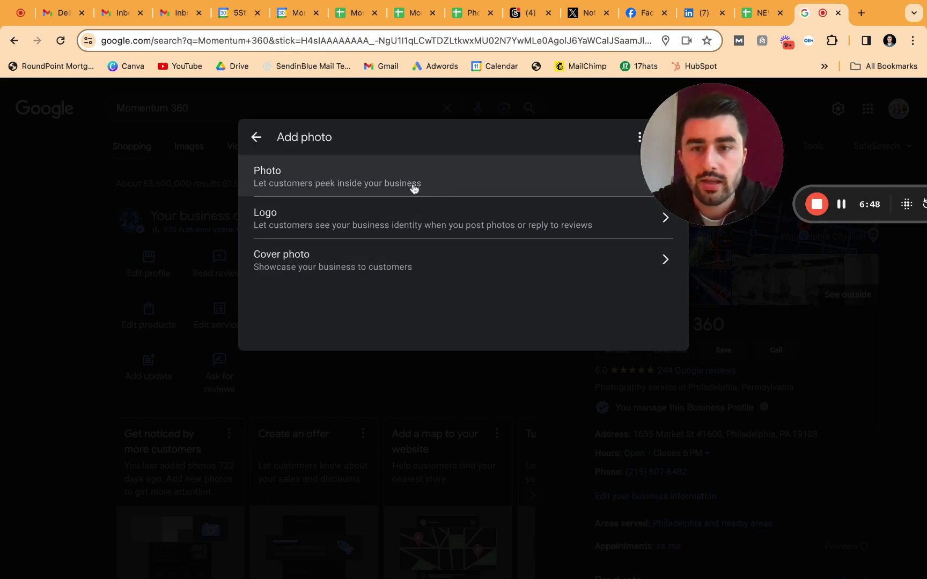
{"action": "left_click", "coordinate": [256, 137]}
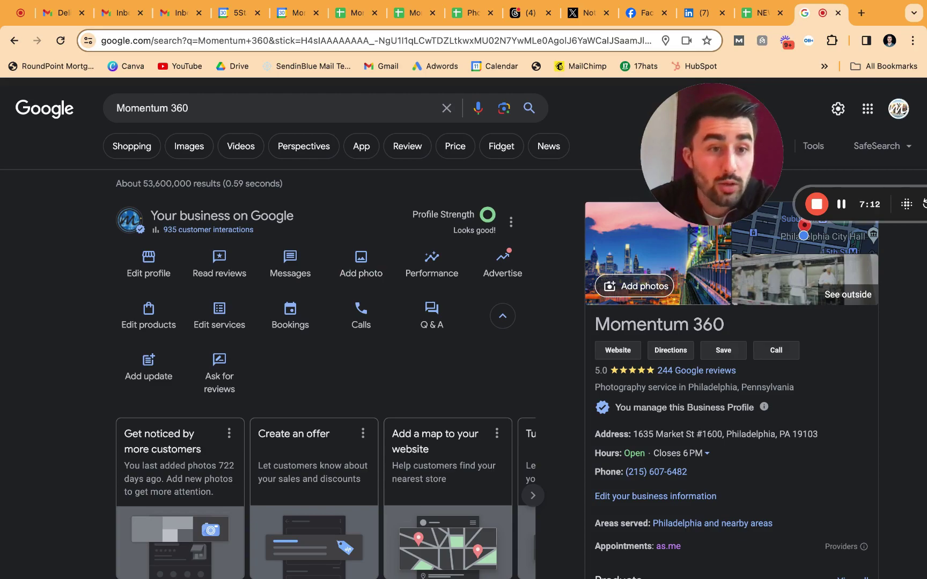
Open the profile's performance data and view the calls, messages, bookings, directions and website clicks reports.
{"action": "left_click", "coordinate": [433, 261]}
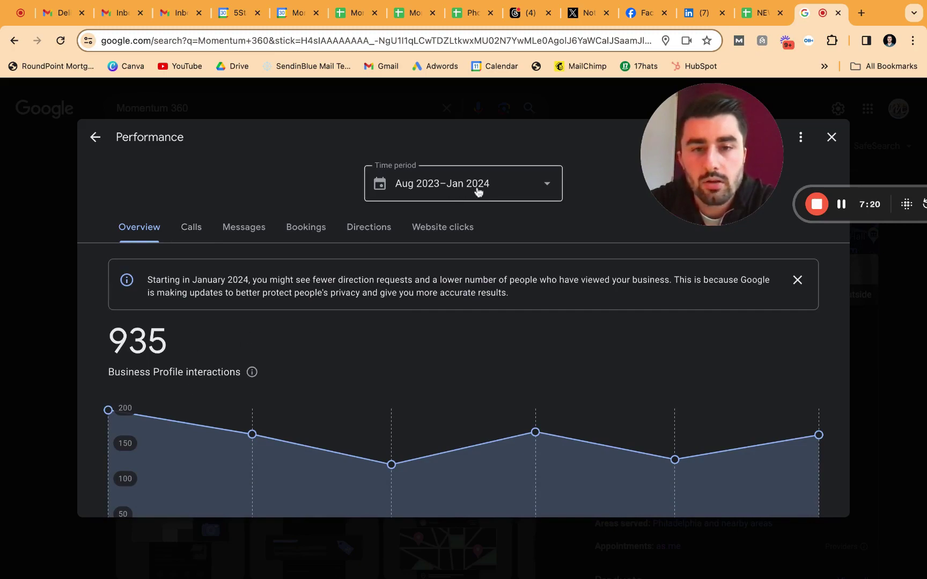
{"action": "left_click", "coordinate": [182, 231]}
{"action": "left_click", "coordinate": [258, 229]}
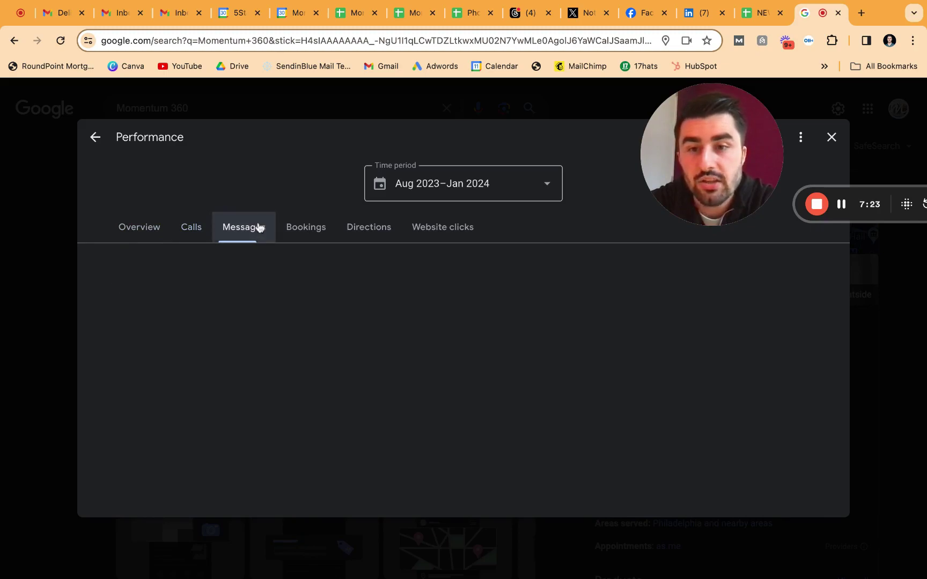
{"action": "left_click", "coordinate": [321, 229]}
{"action": "left_click", "coordinate": [378, 229]}
{"action": "left_click", "coordinate": [447, 230]}
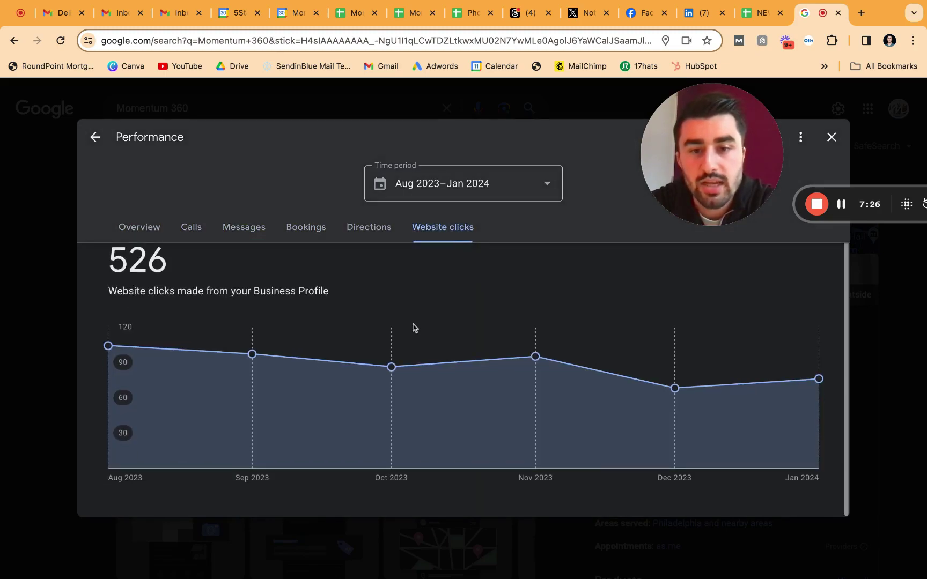
{"action": "mouse_move", "coordinate": [445, 388]}
Check the months offered for the performance time period, cancel the selection and return to the business overview.
{"action": "left_click", "coordinate": [497, 192]}
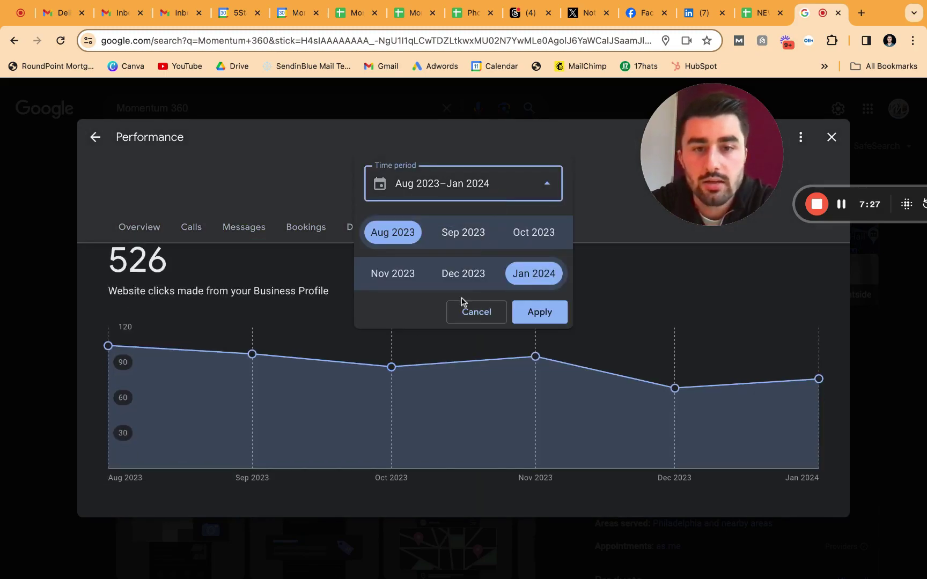
{"action": "left_click", "coordinate": [487, 318]}
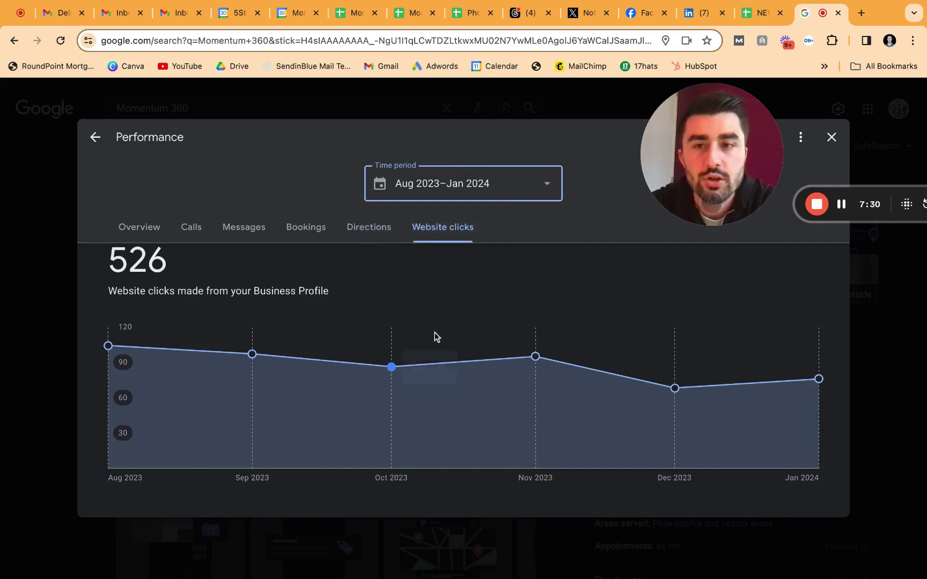
{"action": "scroll", "coordinate": [392, 296], "scroll_direction": "up", "scroll_amount": 1}
{"action": "left_click", "coordinate": [95, 137]}
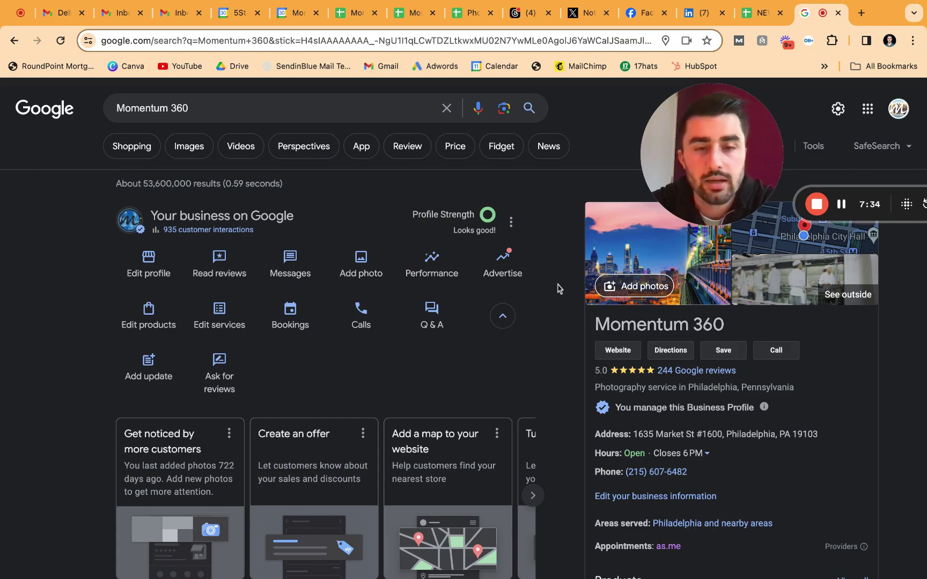
Open the advertising option for the business in Google Ads, and close it to return to the business profile.
{"action": "left_click", "coordinate": [502, 264]}
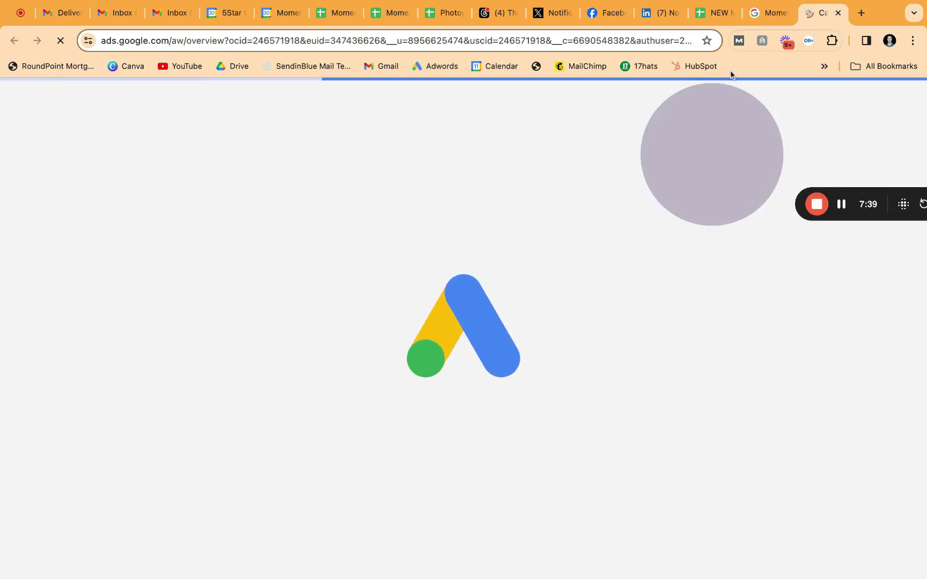
{"action": "key", "text": "super+w"}
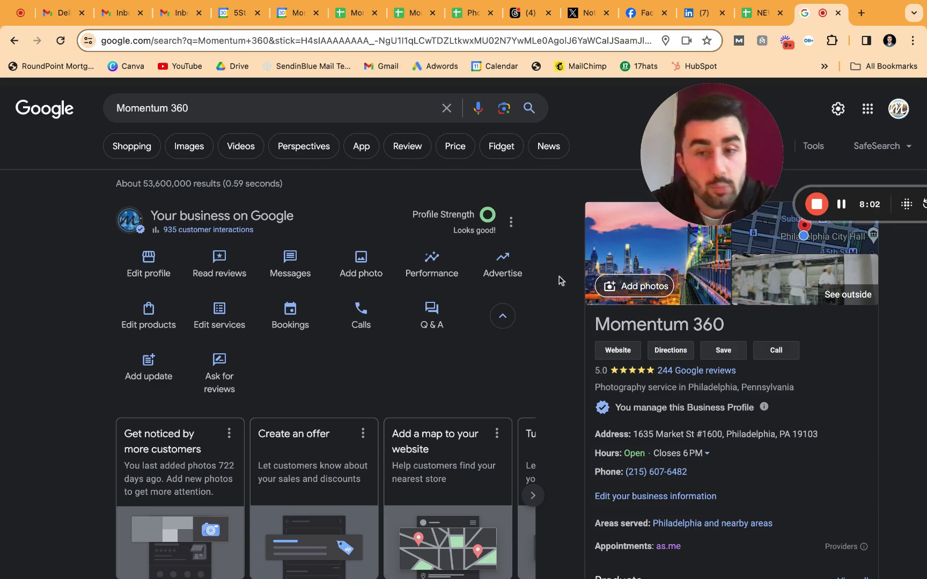
Open the business's product list for editing and review all the listed products down to the last one.
{"action": "scroll", "coordinate": [556, 272], "scroll_direction": "down", "scroll_amount": 1}
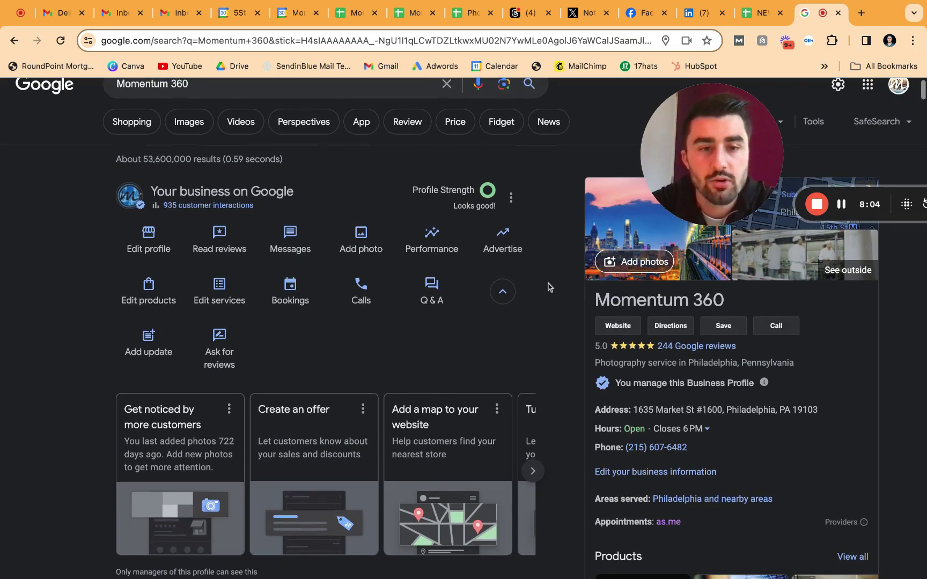
{"action": "scroll", "coordinate": [550, 290], "scroll_direction": "up", "scroll_amount": 1}
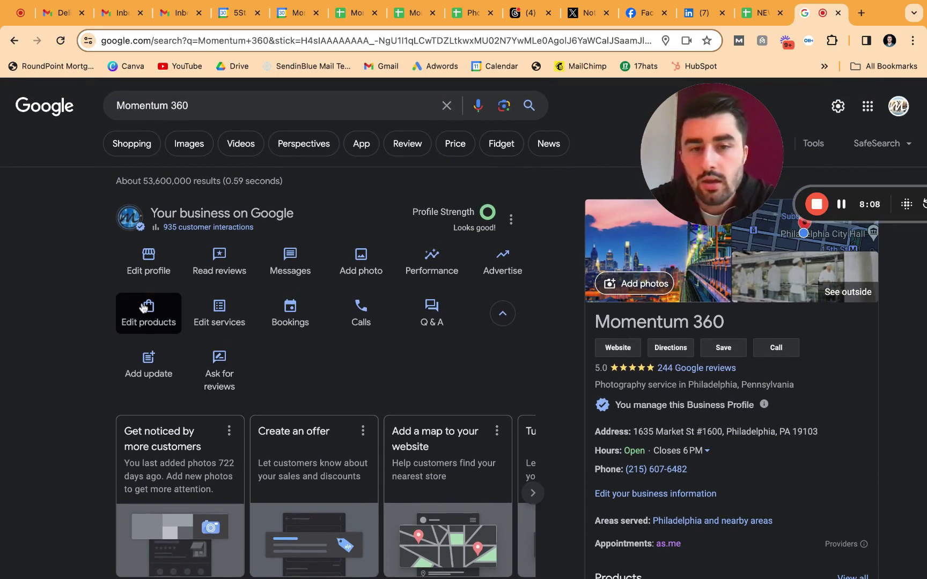
{"action": "left_click", "coordinate": [153, 323]}
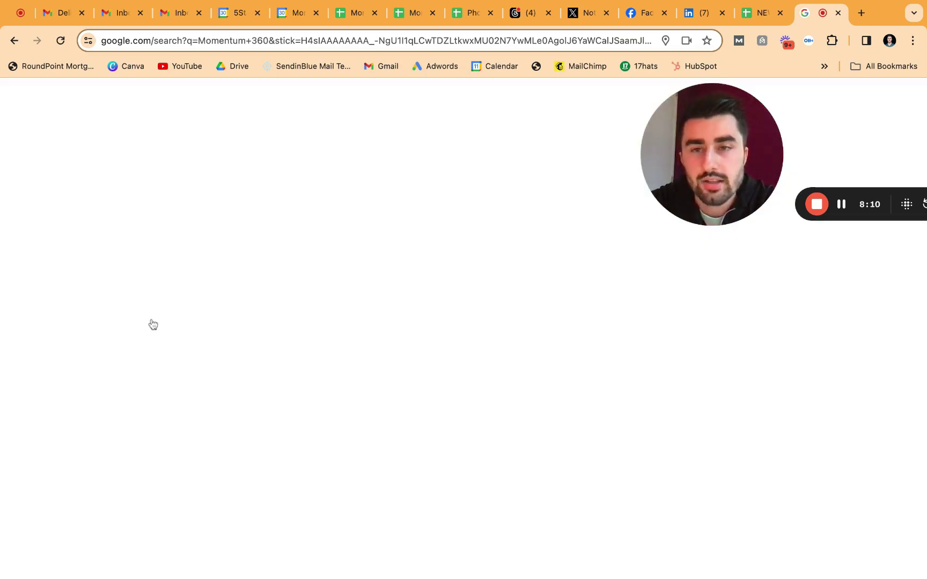
{"action": "scroll", "coordinate": [426, 325], "scroll_direction": "down", "scroll_amount": 2}
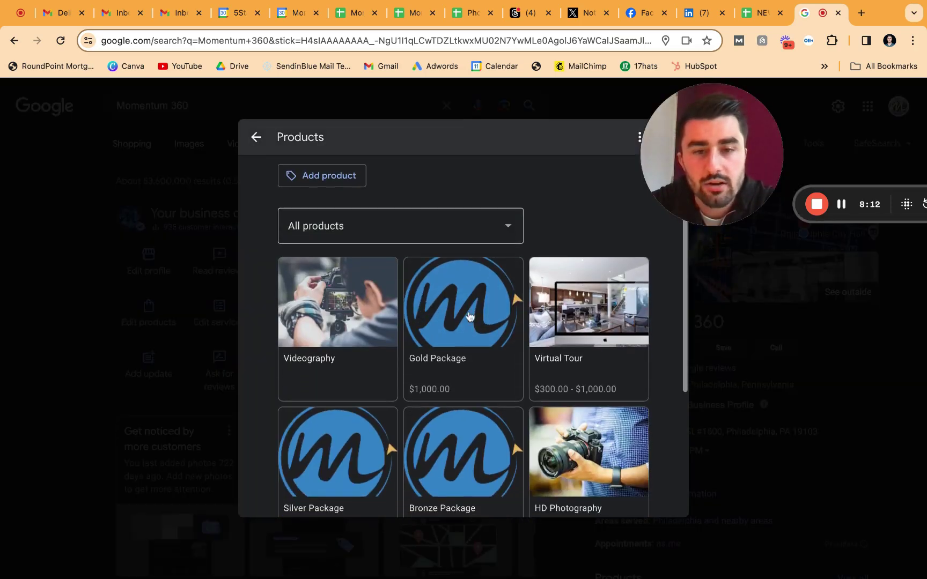
{"action": "scroll", "coordinate": [474, 364], "scroll_direction": "down", "scroll_amount": 3}
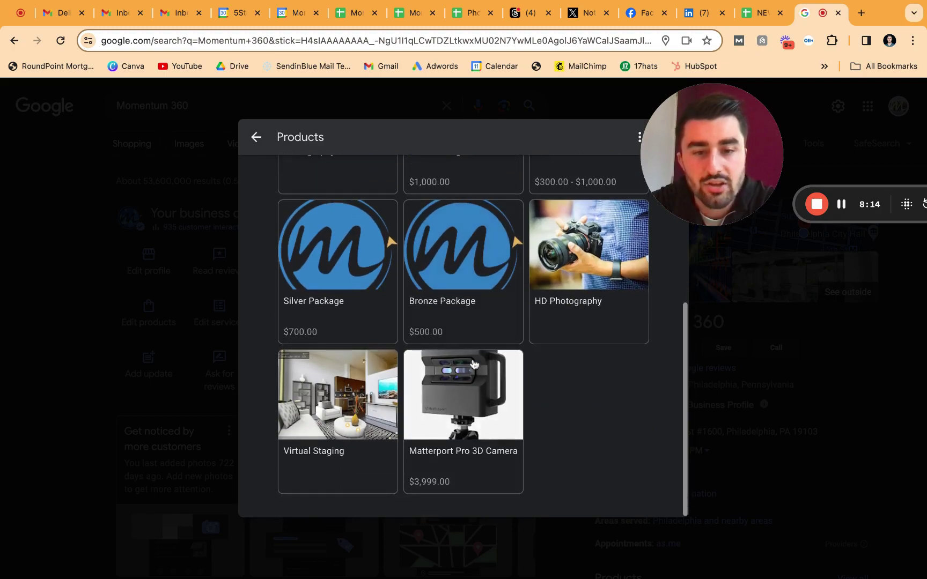
Look through the product and package cards again, from Videography to the Matterport Pro 3D Camera, and close the product list.
{"action": "scroll", "coordinate": [474, 364], "scroll_direction": "up", "scroll_amount": 6}
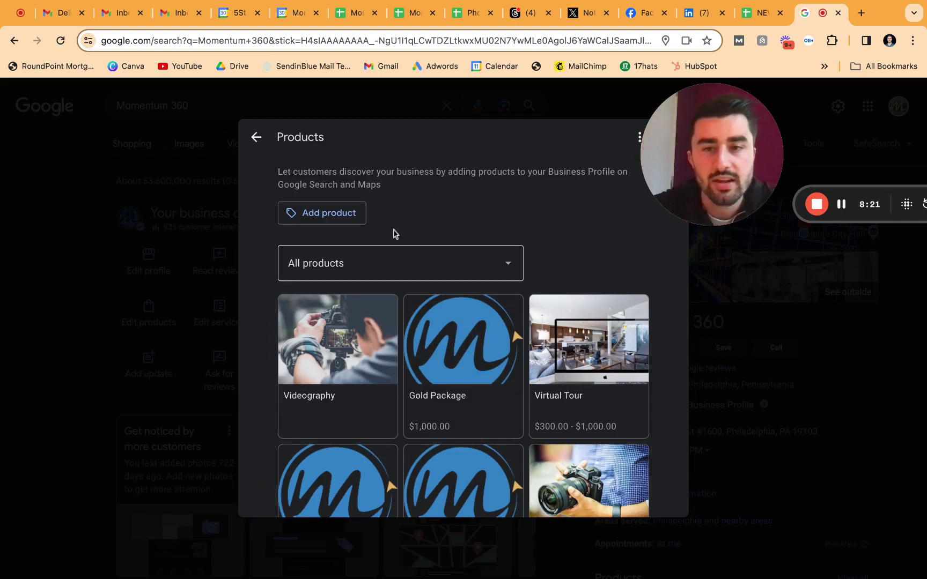
{"action": "left_click", "coordinate": [362, 271]}
{"action": "left_click", "coordinate": [422, 230]}
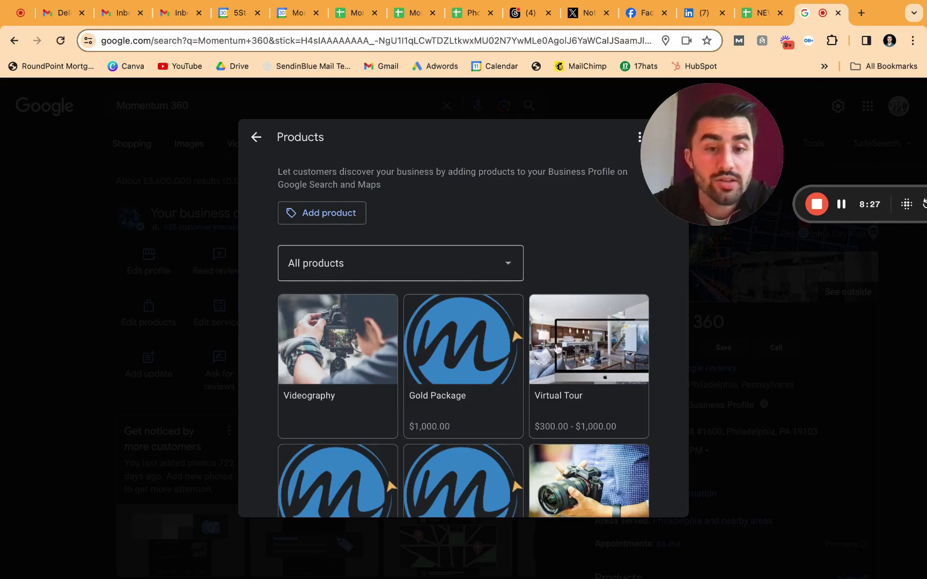
{"action": "scroll", "coordinate": [475, 332], "scroll_direction": "down", "scroll_amount": 2}
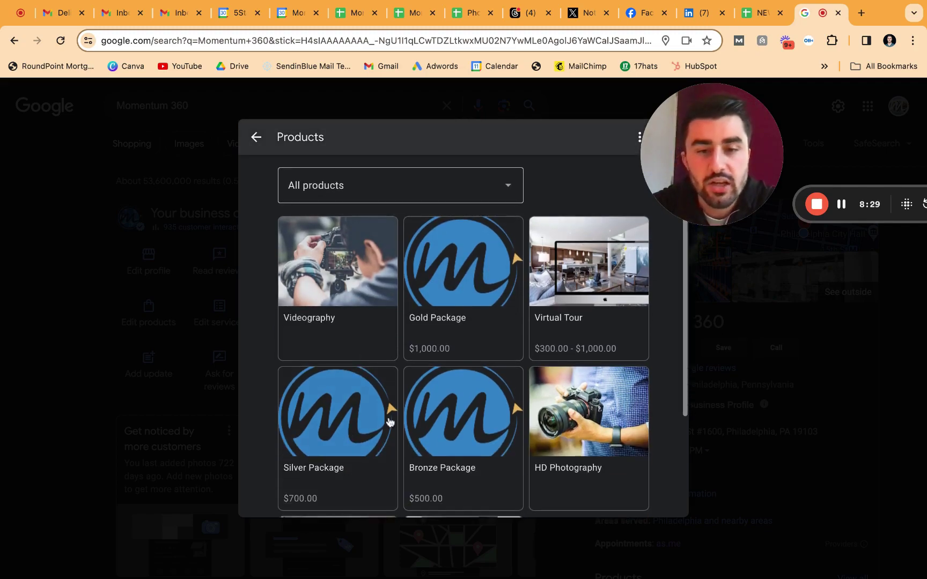
{"action": "scroll", "coordinate": [509, 398], "scroll_direction": "down", "scroll_amount": 3}
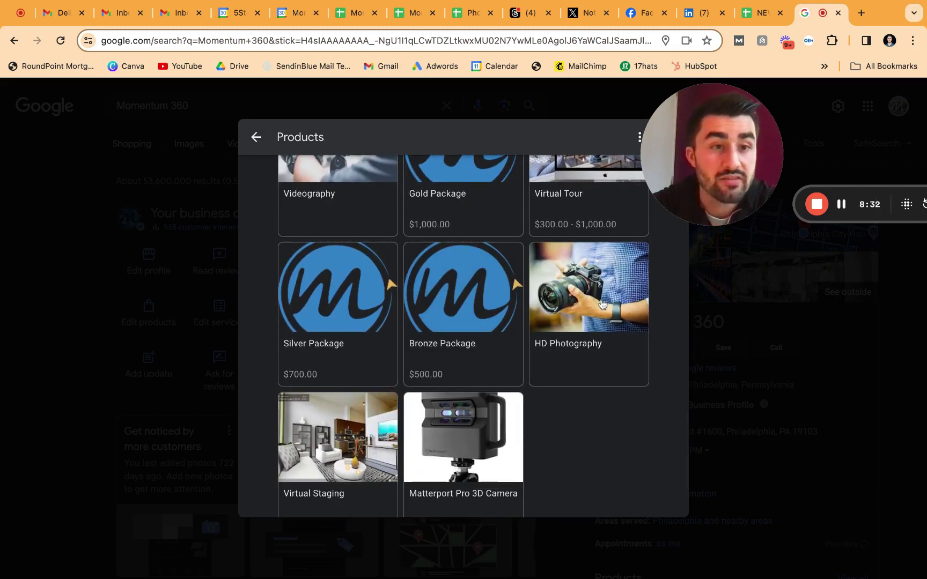
{"action": "scroll", "coordinate": [602, 304], "scroll_direction": "up", "scroll_amount": 3}
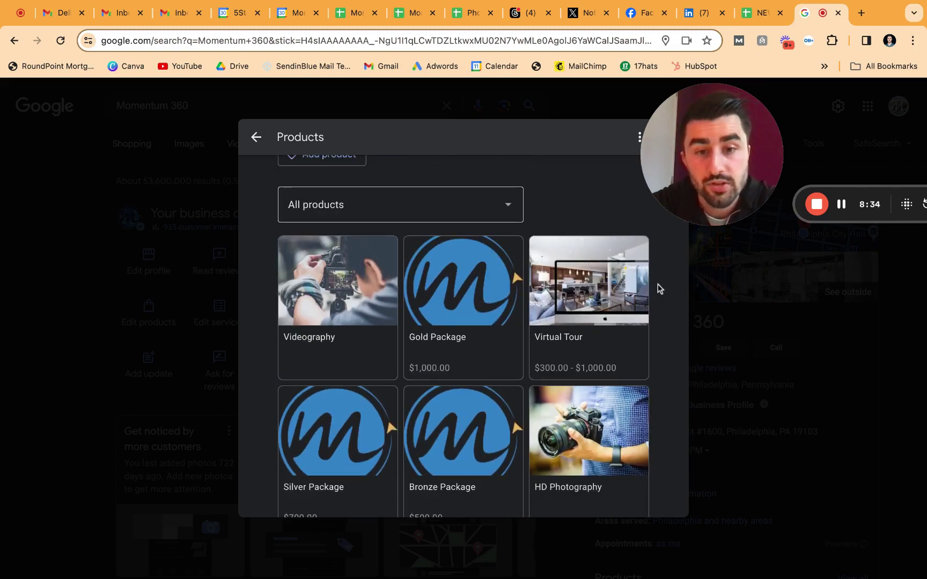
{"action": "scroll", "coordinate": [454, 285], "scroll_direction": "down", "scroll_amount": 1}
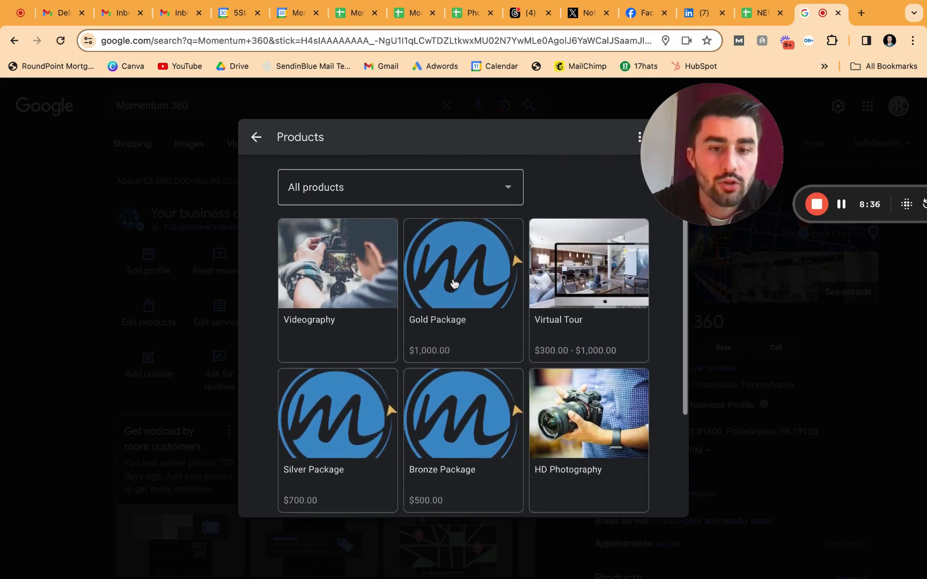
{"action": "scroll", "coordinate": [454, 285], "scroll_direction": "down", "scroll_amount": 3}
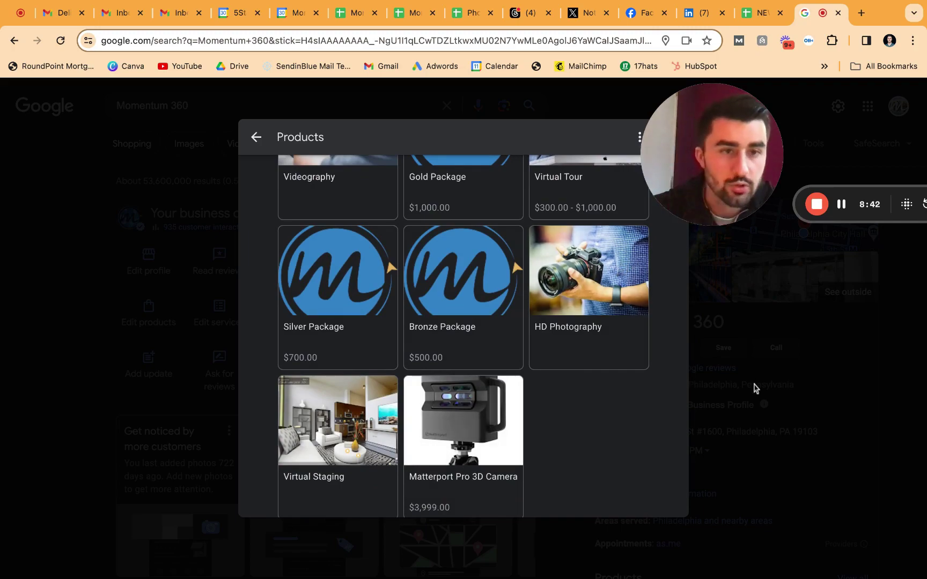
{"action": "left_click", "coordinate": [754, 388]}
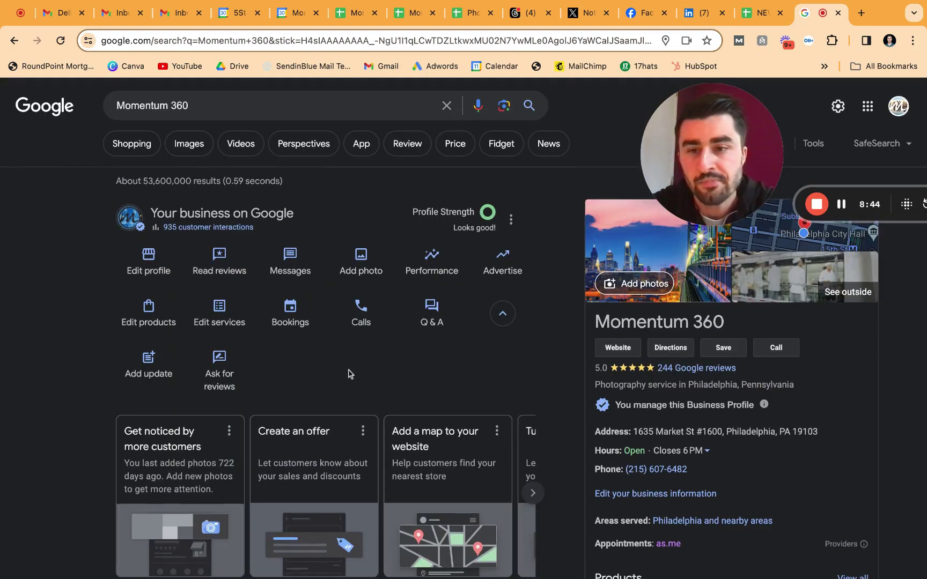
Open the business's services for editing, review the services listed under each category, and return to the business overview.
{"action": "left_click", "coordinate": [217, 320]}
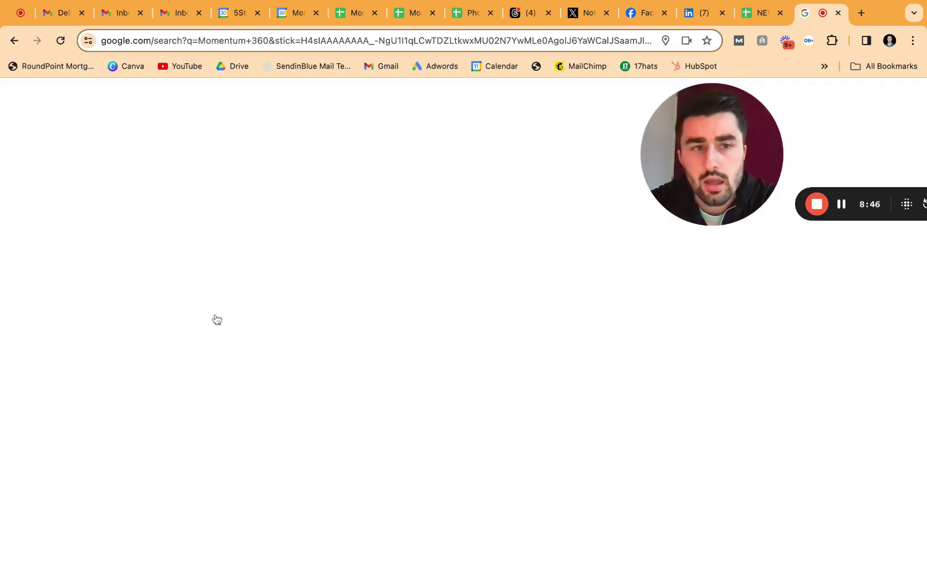
{"action": "scroll", "coordinate": [464, 351], "scroll_direction": "down", "scroll_amount": 20}
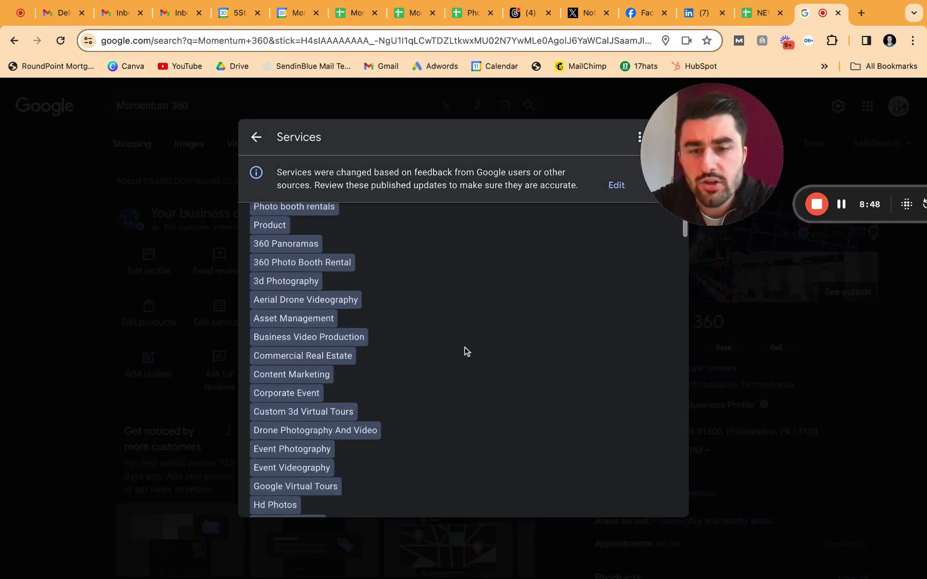
{"action": "scroll", "coordinate": [384, 346], "scroll_direction": "down", "scroll_amount": 20}
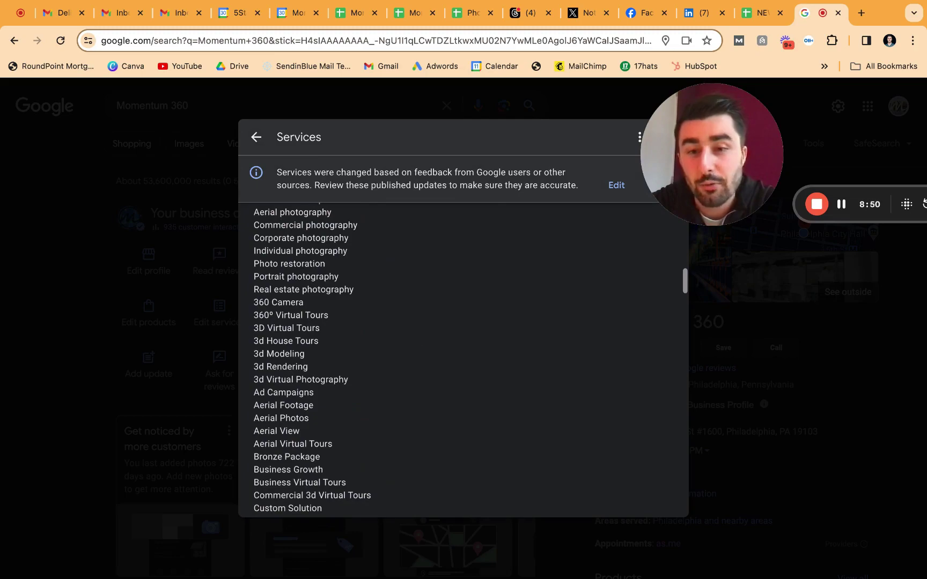
{"action": "scroll", "coordinate": [384, 346], "scroll_direction": "down", "scroll_amount": 20}
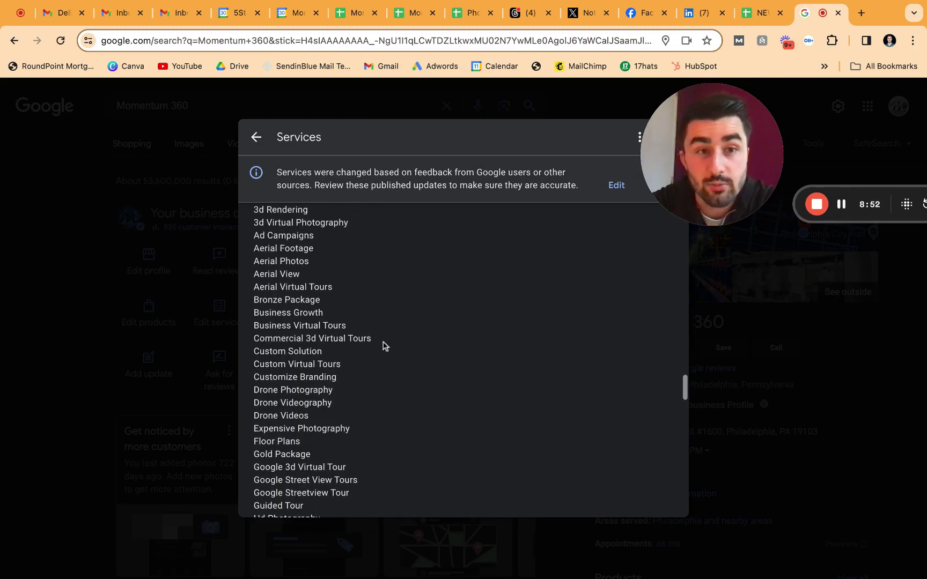
{"action": "scroll", "coordinate": [463, 359], "scroll_direction": "down", "scroll_amount": 4}
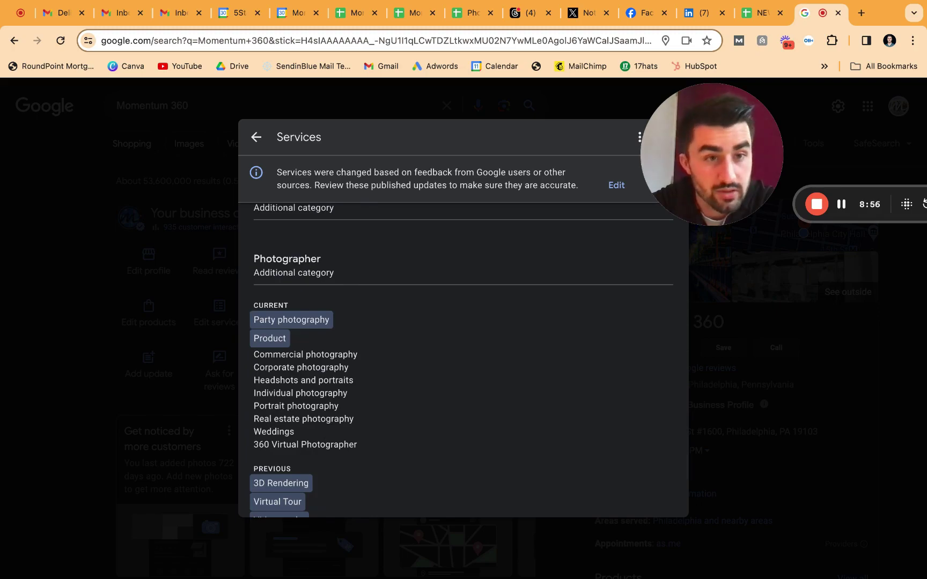
{"action": "scroll", "coordinate": [463, 359], "scroll_direction": "down", "scroll_amount": 5}
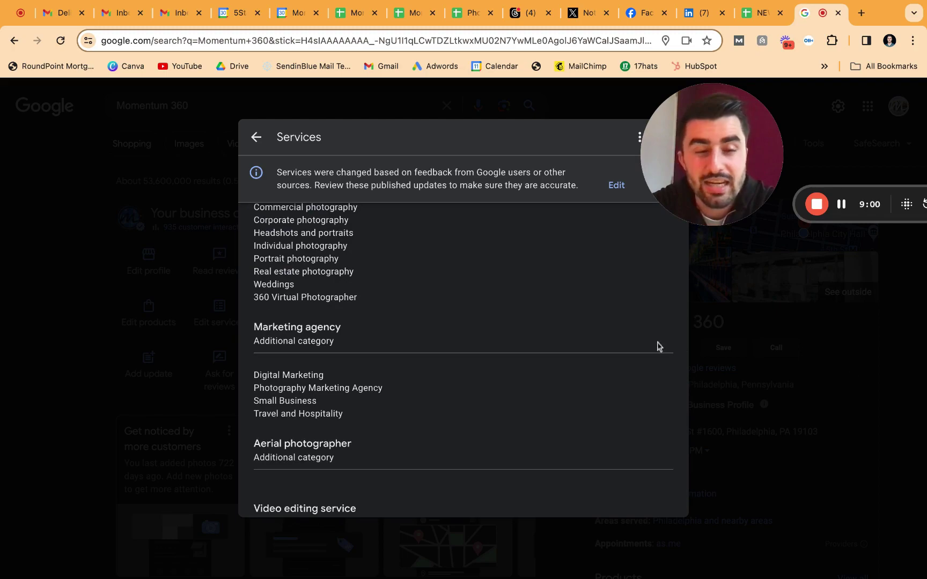
{"action": "left_click", "coordinate": [785, 392]}
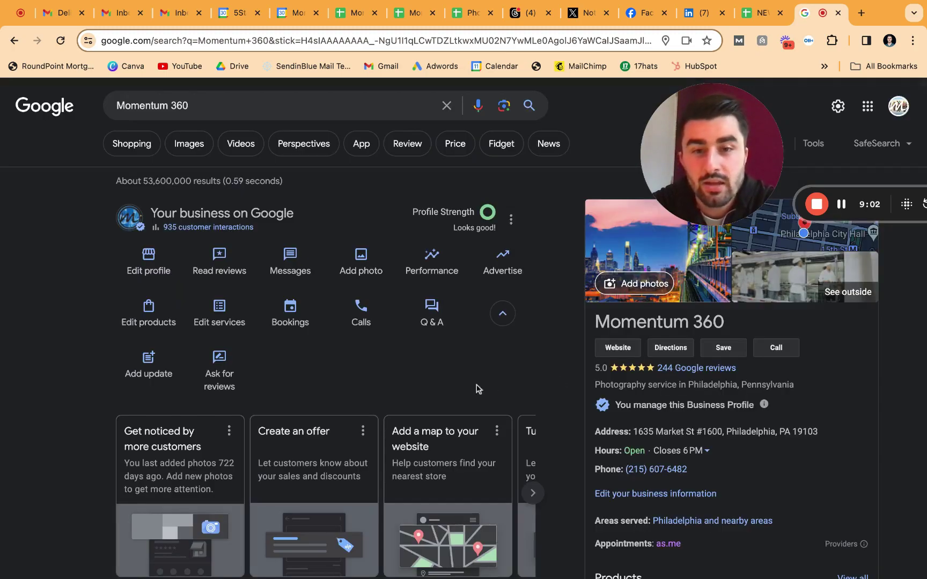
Open the booking setup, review the featured book button and online booking link options, and return to the business overview.
{"action": "left_click", "coordinate": [284, 317]}
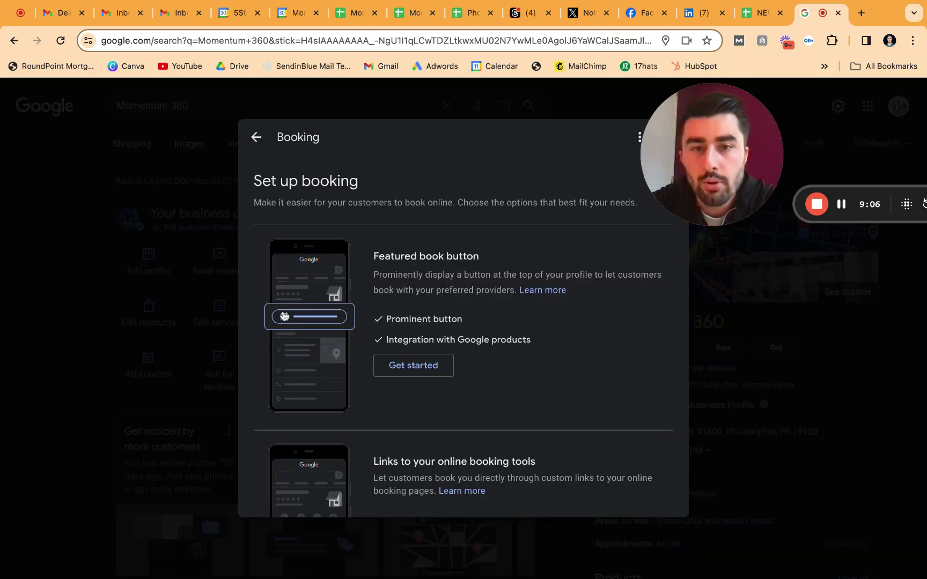
{"action": "scroll", "coordinate": [511, 294], "scroll_direction": "down", "scroll_amount": 2}
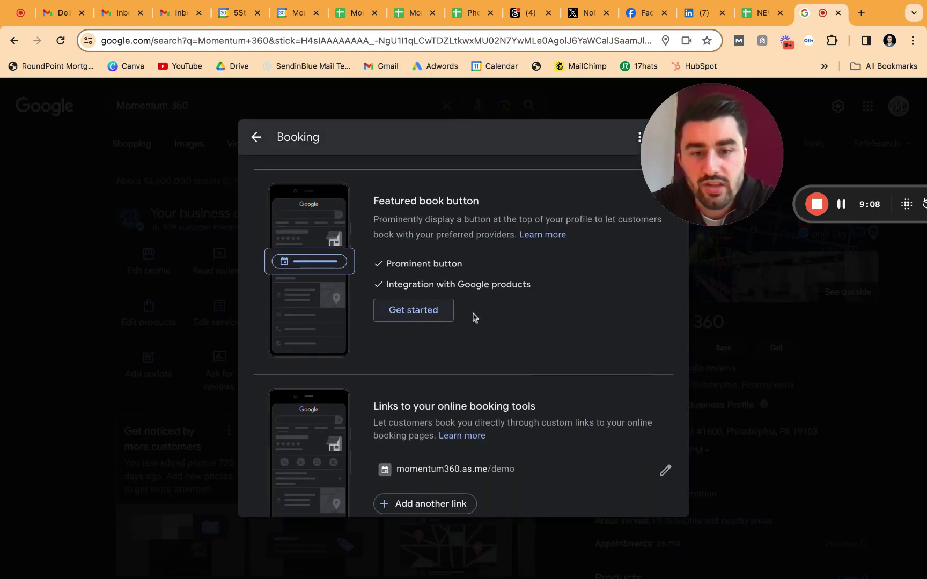
{"action": "scroll", "coordinate": [473, 316], "scroll_direction": "down", "scroll_amount": 2}
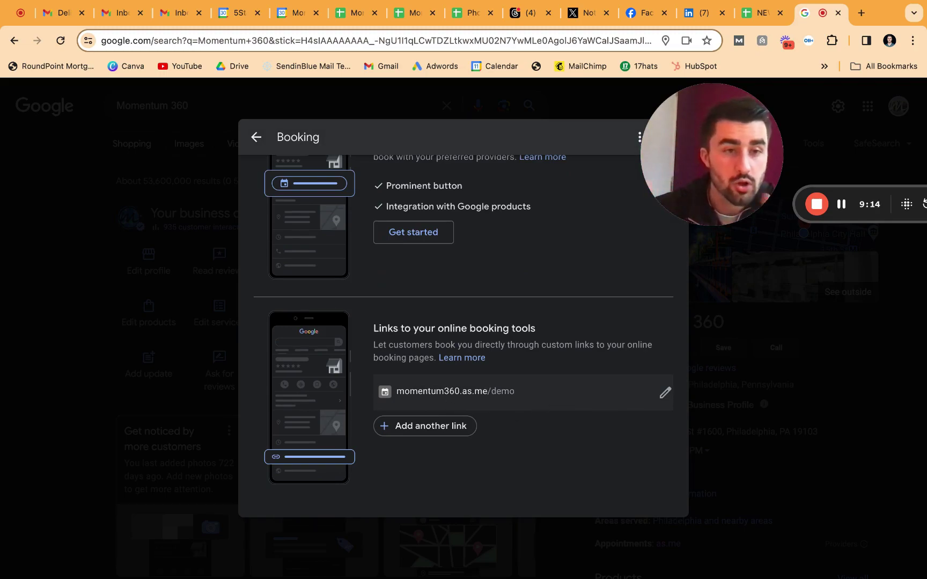
{"action": "scroll", "coordinate": [538, 371], "scroll_direction": "up", "scroll_amount": 3}
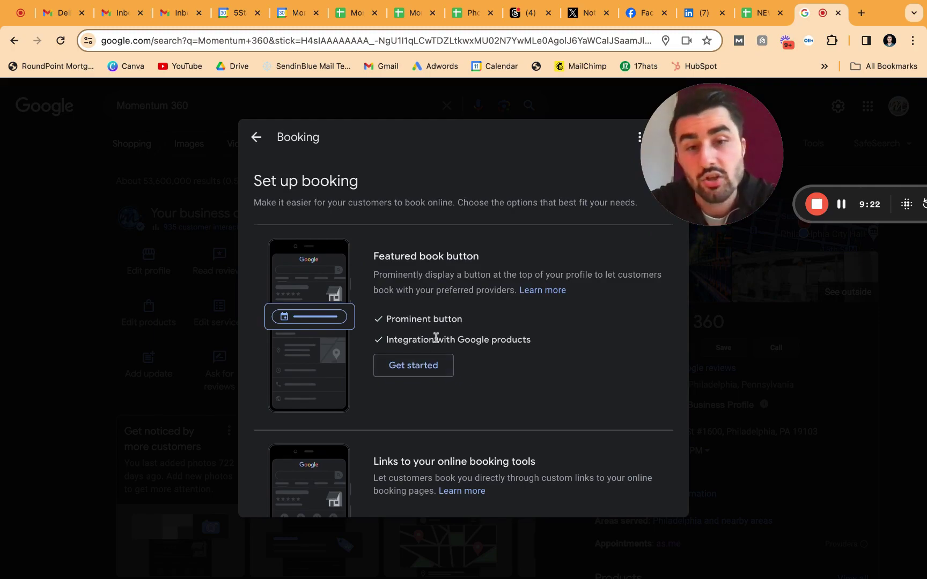
{"action": "left_click", "coordinate": [715, 342]}
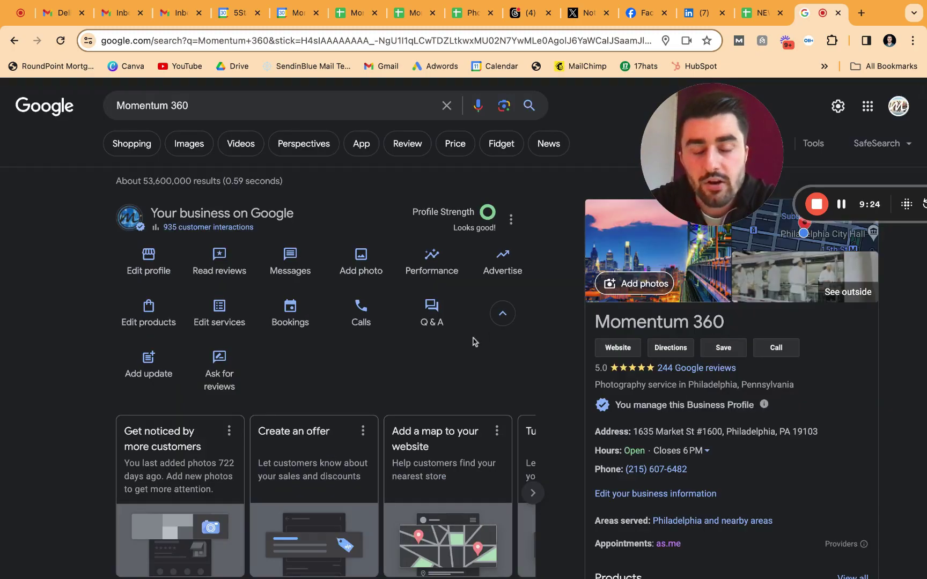
Open the business's call history, check the answered and missed calls, and close it.
{"action": "left_click", "coordinate": [375, 320]}
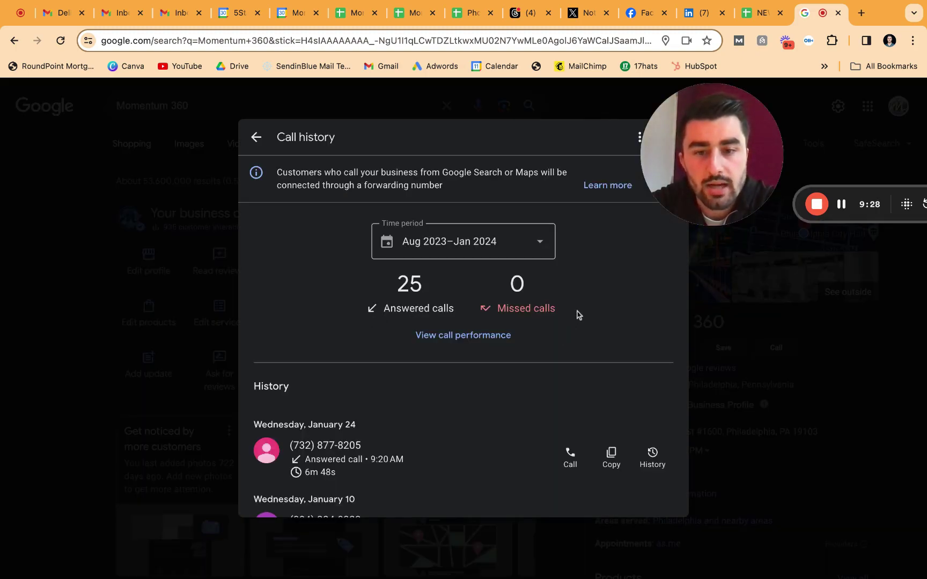
{"action": "mouse_move", "coordinate": [702, 160]}
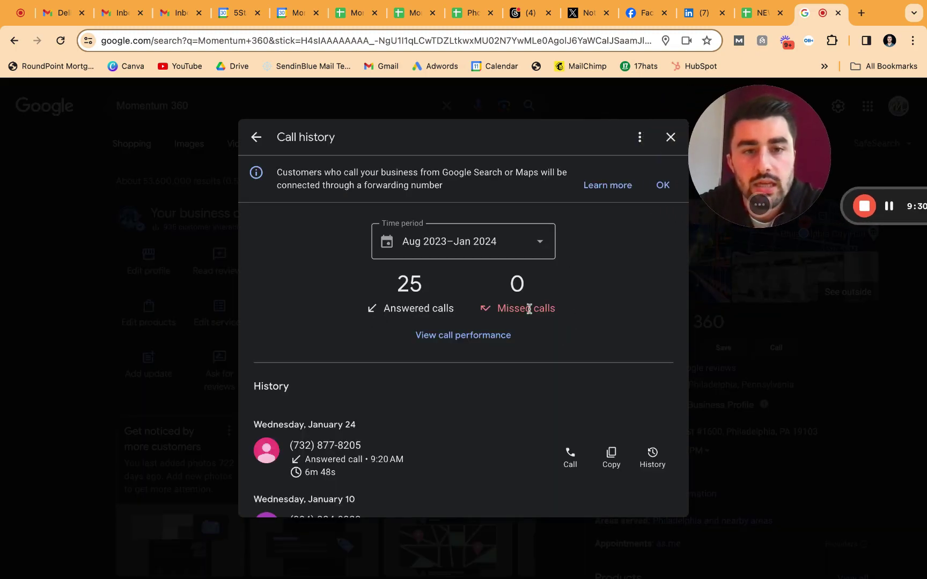
{"action": "scroll", "coordinate": [548, 387], "scroll_direction": "down", "scroll_amount": 3}
{"action": "scroll", "coordinate": [495, 395], "scroll_direction": "up", "scroll_amount": 3}
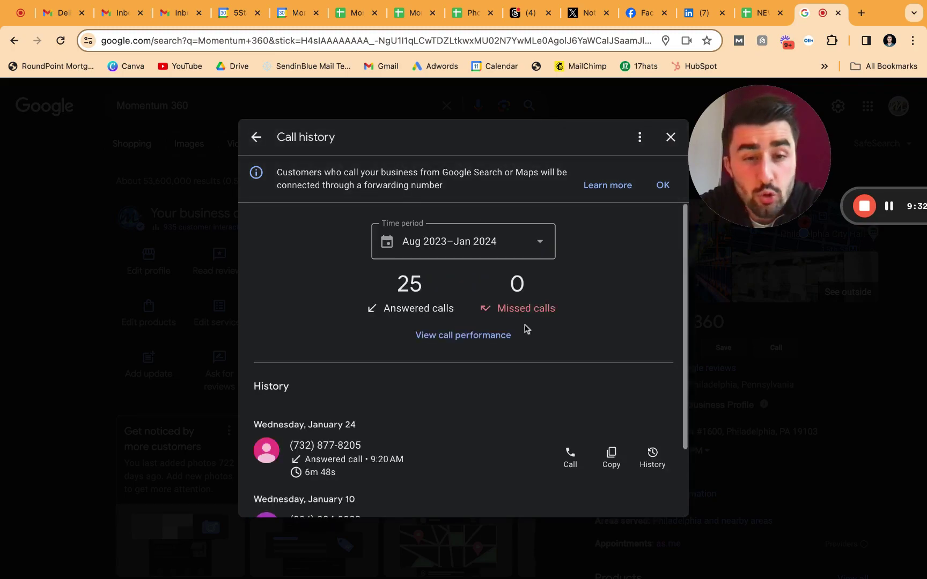
{"action": "double_click", "coordinate": [532, 283]}
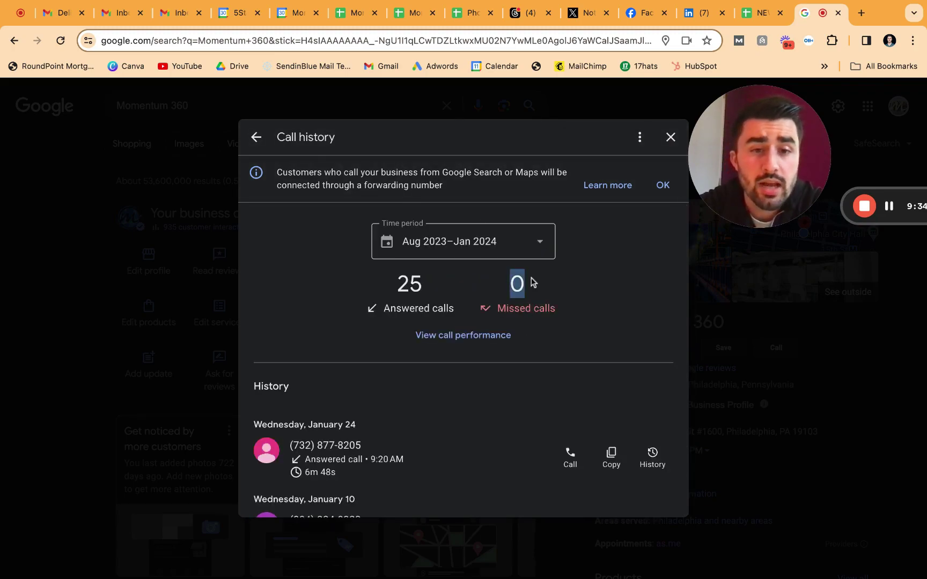
{"action": "left_click", "coordinate": [517, 283]}
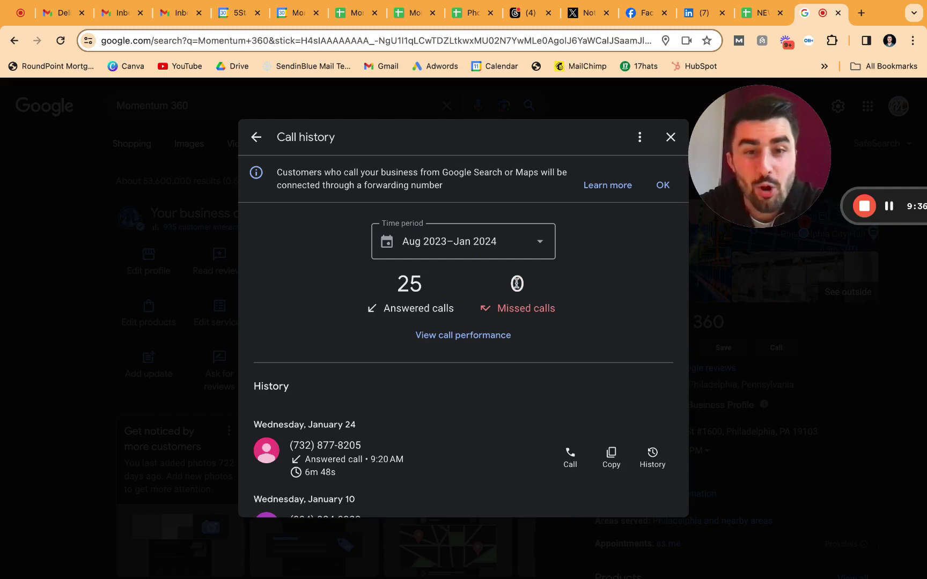
{"action": "left_click", "coordinate": [671, 137]}
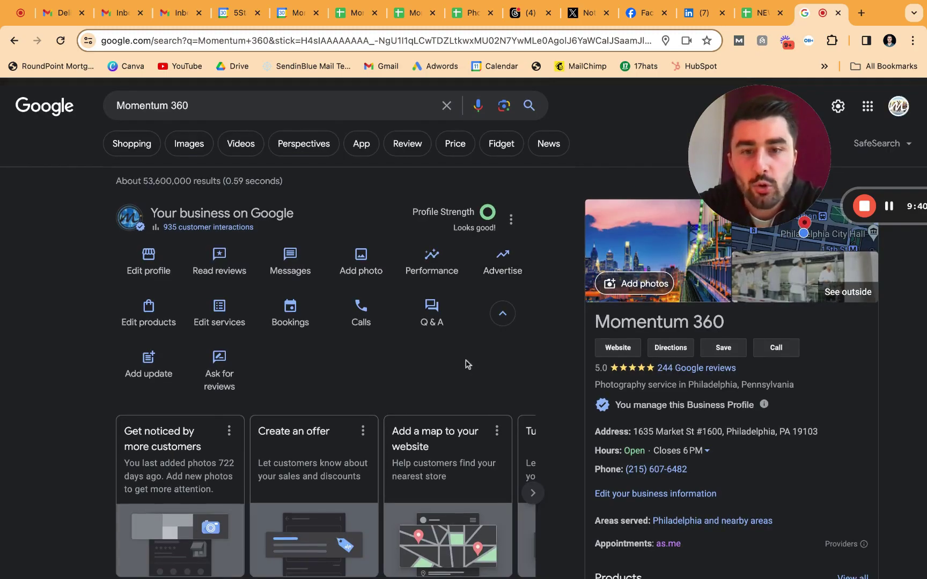
Open the business's Q&A section and read through the customer questions and their answers.
{"action": "left_click", "coordinate": [437, 319]}
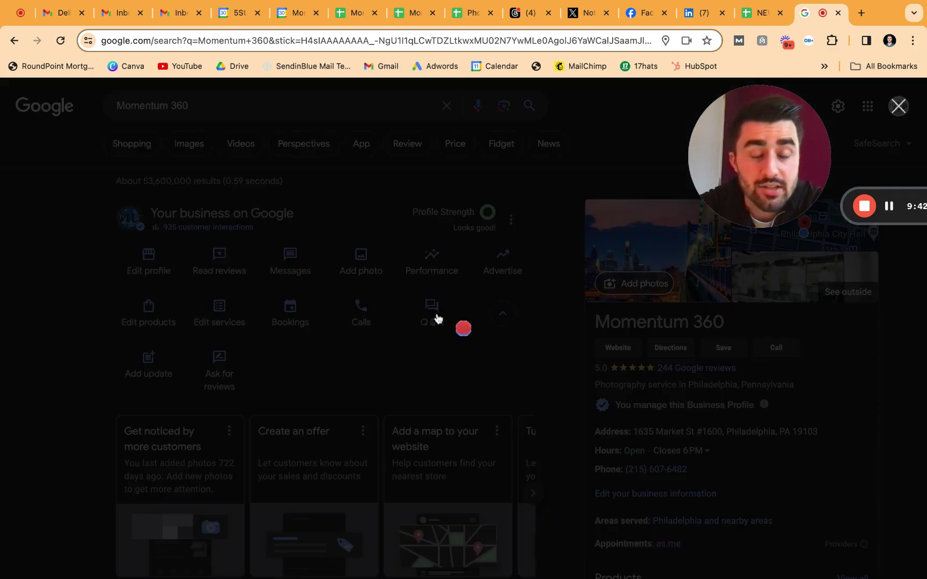
{"action": "scroll", "coordinate": [474, 330], "scroll_direction": "down", "scroll_amount": 1}
{"action": "scroll", "coordinate": [474, 330], "scroll_direction": "up", "scroll_amount": 1}
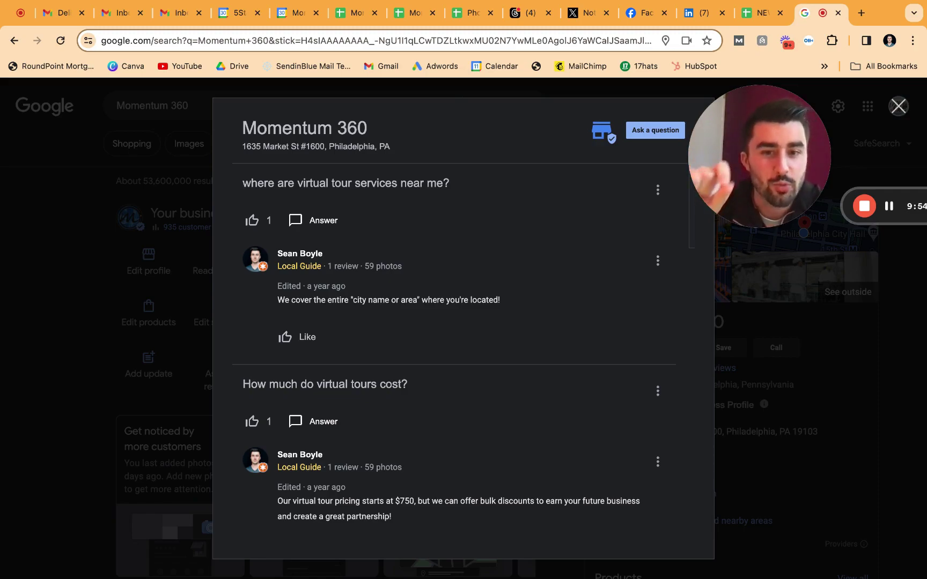
{"action": "scroll", "coordinate": [456, 348], "scroll_direction": "down", "scroll_amount": 2}
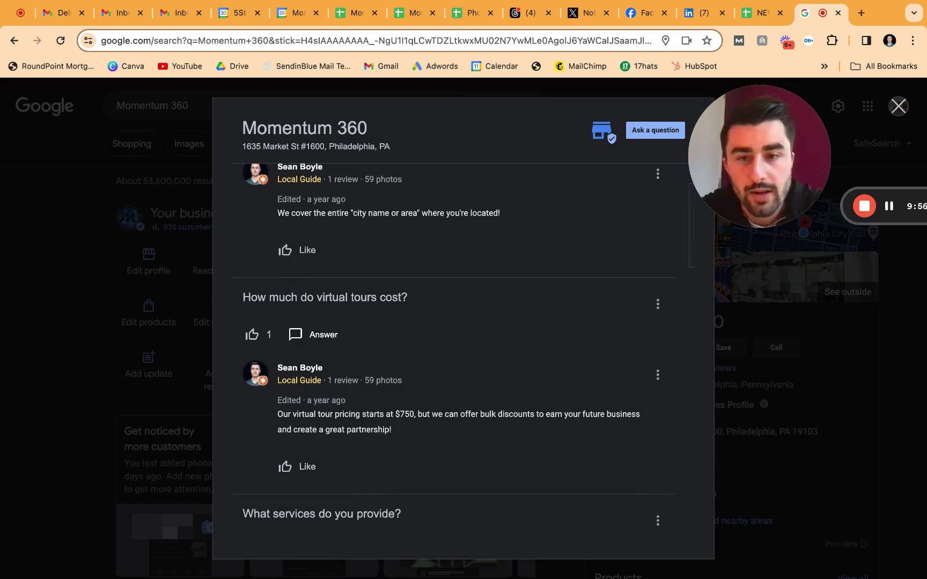
Open the question "How much do virtual tours cost?", highlight the virtual tour pricing wording in both answers, and close the Q&A.
{"action": "left_click", "coordinate": [322, 299]}
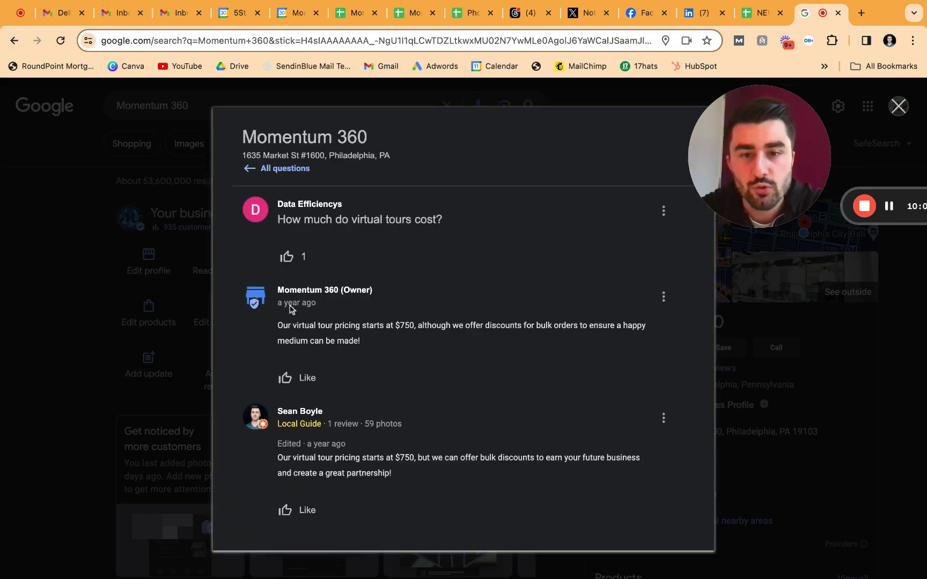
{"action": "key", "text": "alt+shift+Right"}
{"action": "key", "text": "alt+shift+Right"}
{"action": "key", "text": "alt+shift+Right"}
{"action": "key", "text": "alt+shift+Right"}
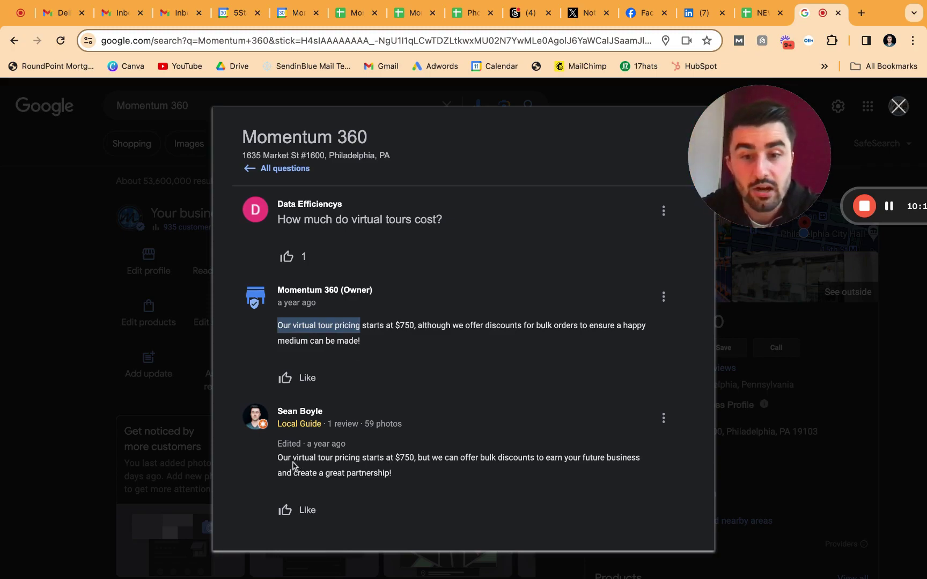
{"action": "left_click_drag", "start_coordinate": [291, 458], "coordinate": [362, 457]}
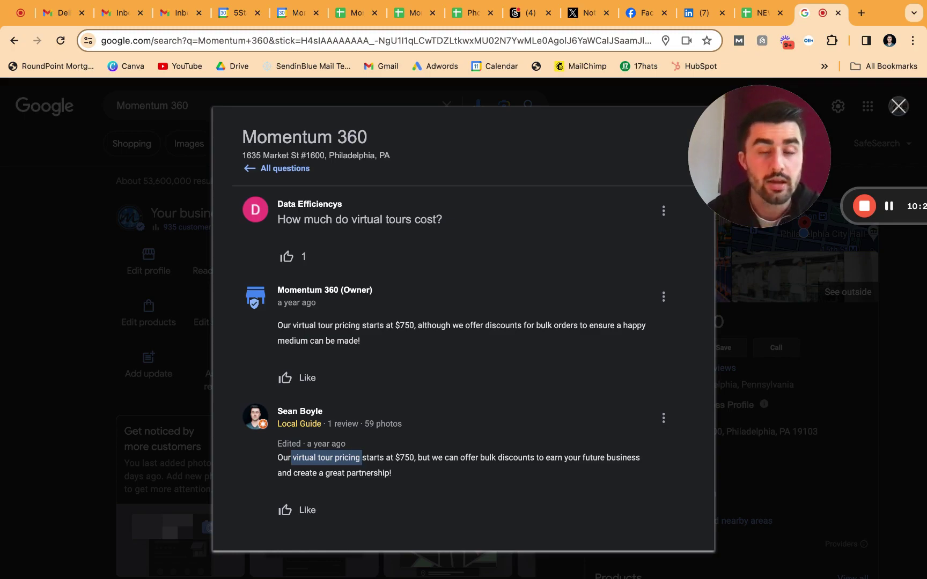
{"action": "key", "text": "Escape"}
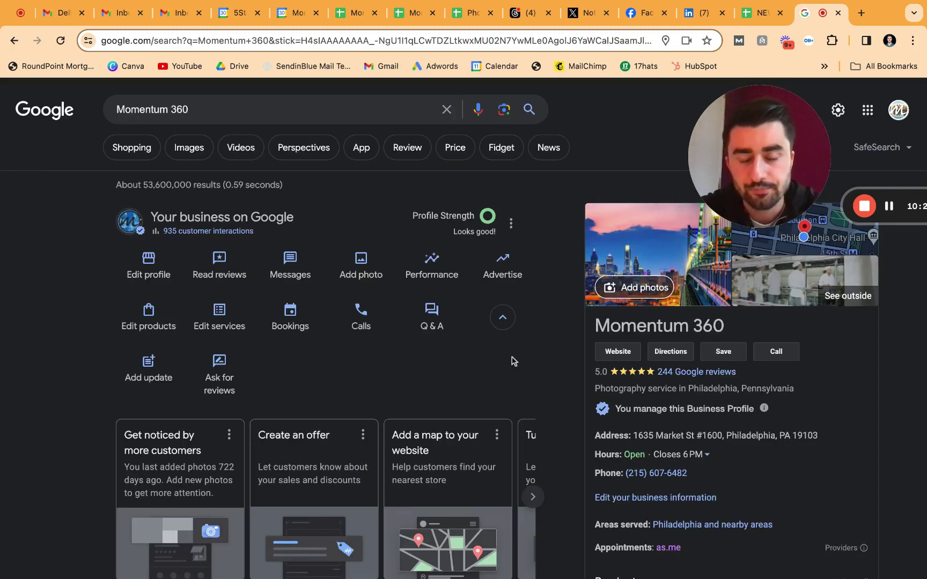
Browse the business's posted updates in the knowledge panel, going from the newest post back to the early January 2024 ones.
{"action": "scroll", "coordinate": [513, 361], "scroll_direction": "down", "scroll_amount": 10}
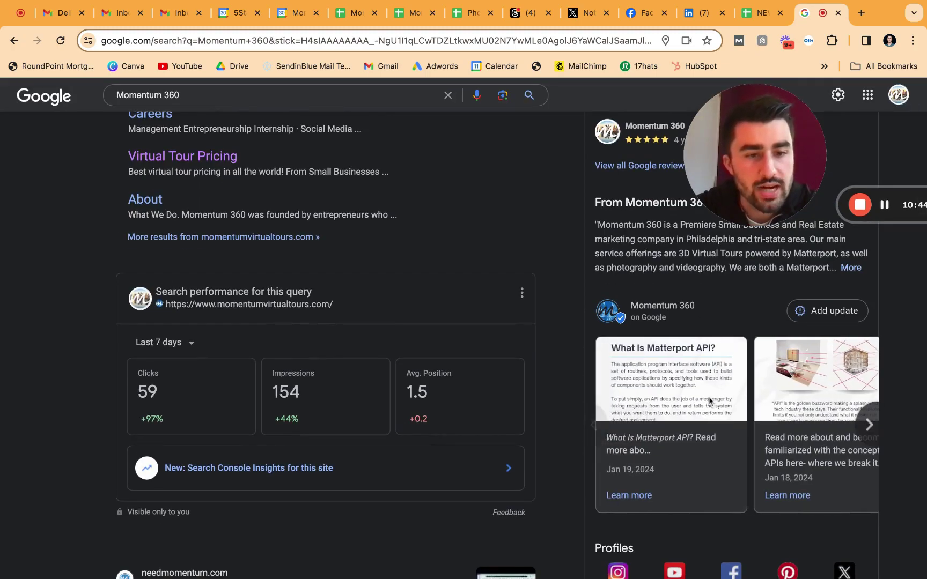
{"action": "scroll", "coordinate": [710, 397], "scroll_direction": "right", "scroll_amount": 5}
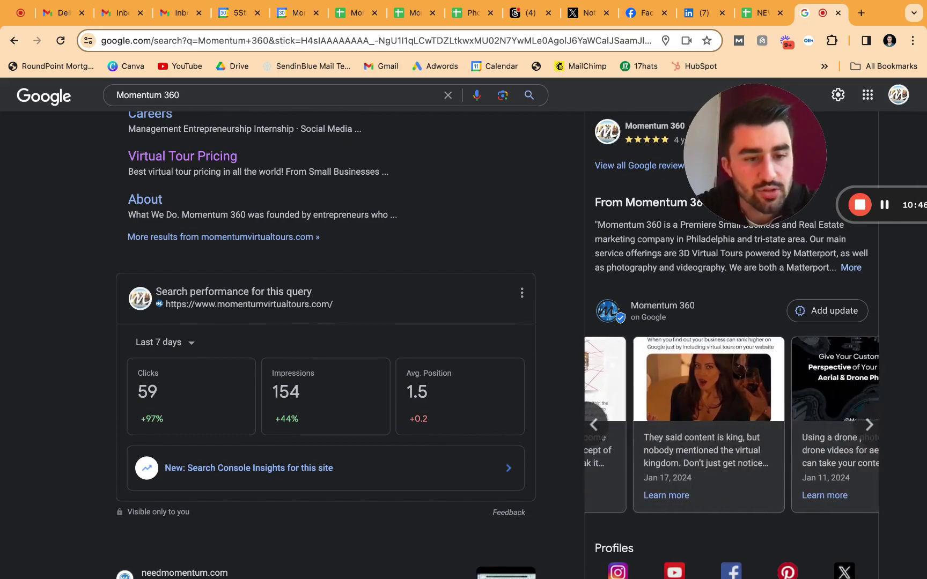
{"action": "scroll", "coordinate": [731, 423], "scroll_direction": "right", "scroll_amount": 5}
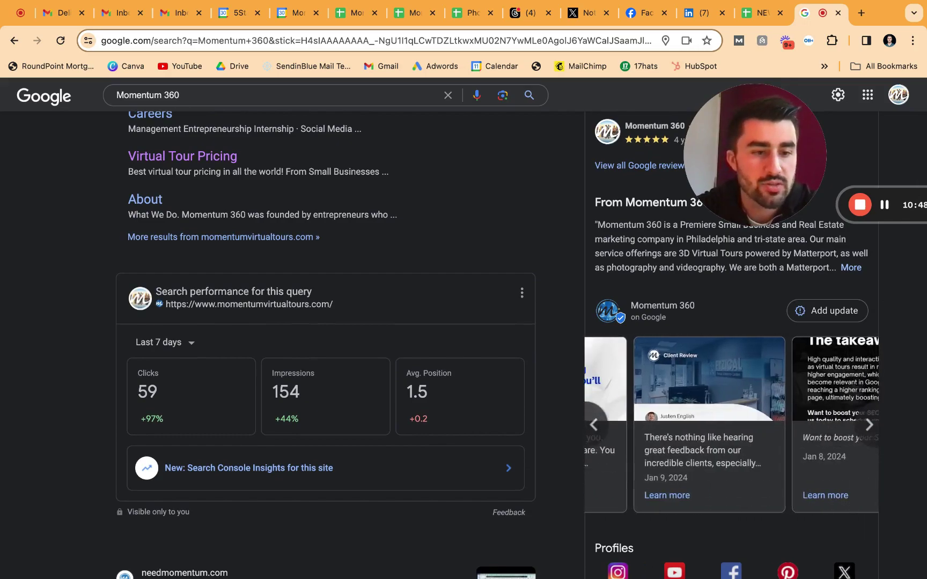
{"action": "scroll", "coordinate": [731, 424], "scroll_direction": "right", "scroll_amount": 6}
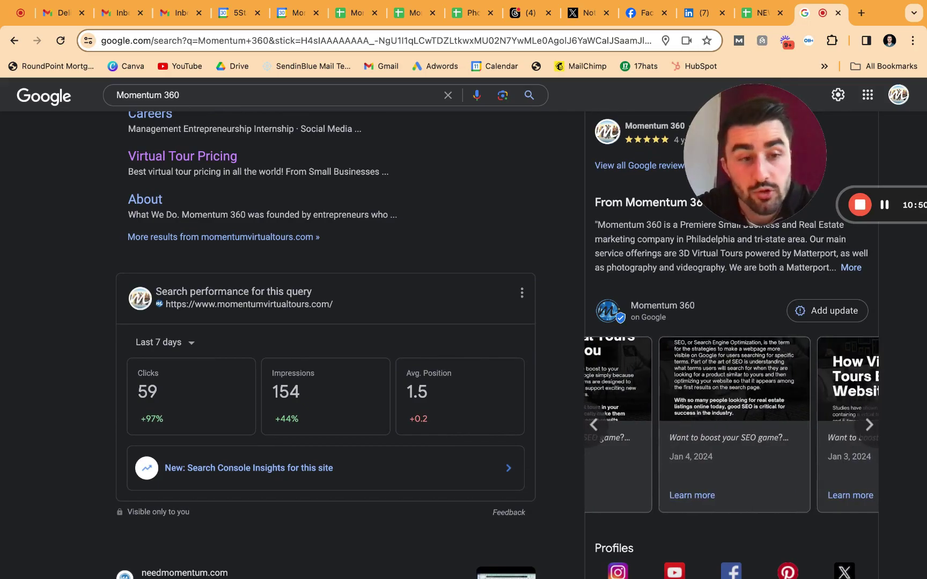
{"action": "scroll", "coordinate": [731, 424], "scroll_direction": "right", "scroll_amount": 2}
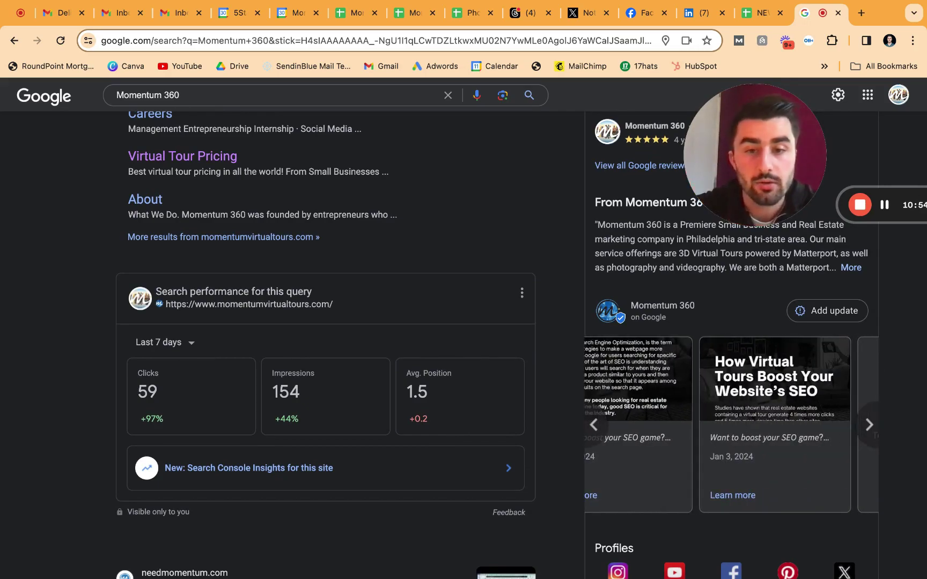
{"action": "scroll", "coordinate": [534, 400], "scroll_direction": "down", "scroll_amount": 1}
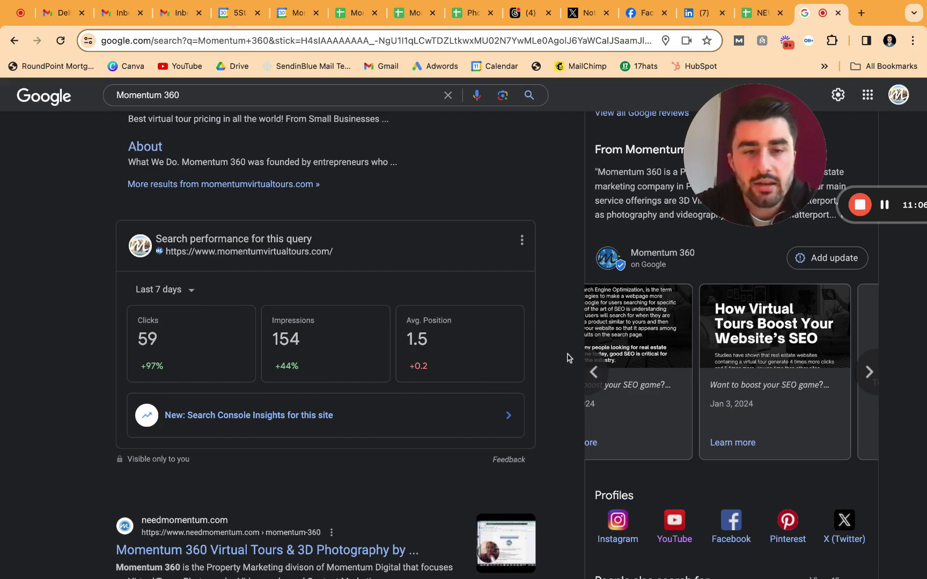
{"action": "scroll", "coordinate": [569, 358], "scroll_direction": "up", "scroll_amount": 1}
Review the rest of the public business listing, including social profiles, reviews, questions and answers, products and contact details.
{"action": "scroll", "coordinate": [617, 370], "scroll_direction": "down", "scroll_amount": 4}
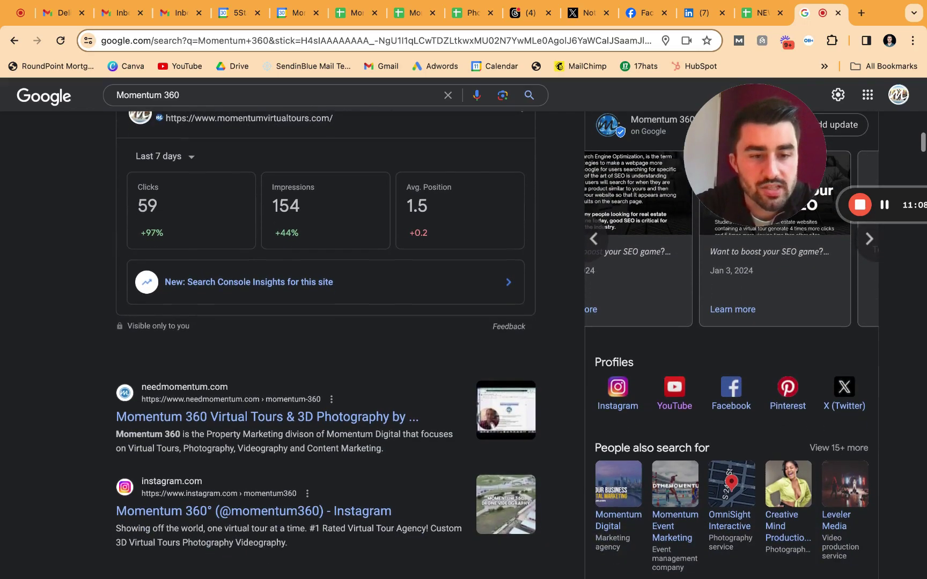
{"action": "scroll", "coordinate": [542, 342], "scroll_direction": "up", "scroll_amount": 7}
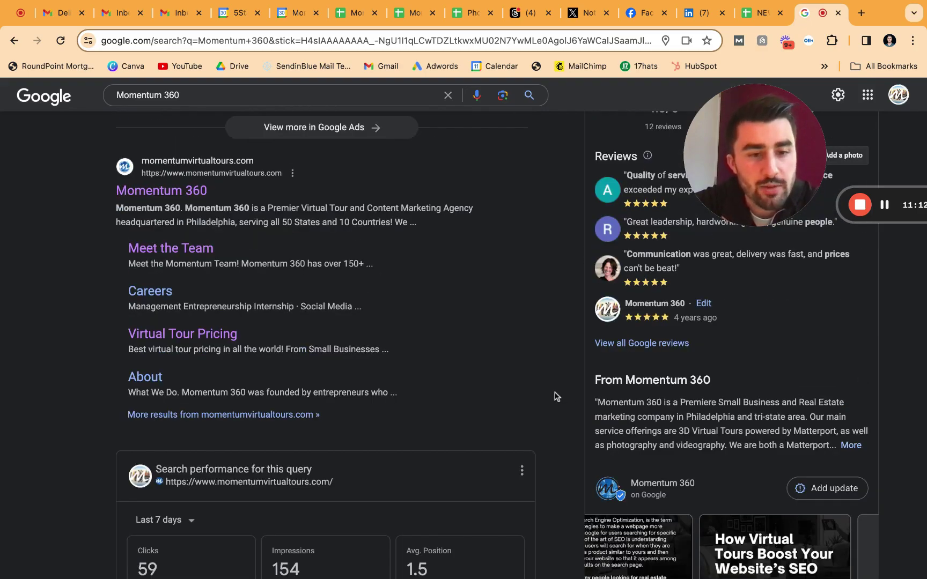
{"action": "scroll", "coordinate": [555, 397], "scroll_direction": "up", "scroll_amount": 2}
{"action": "scroll", "coordinate": [550, 394], "scroll_direction": "up", "scroll_amount": 2}
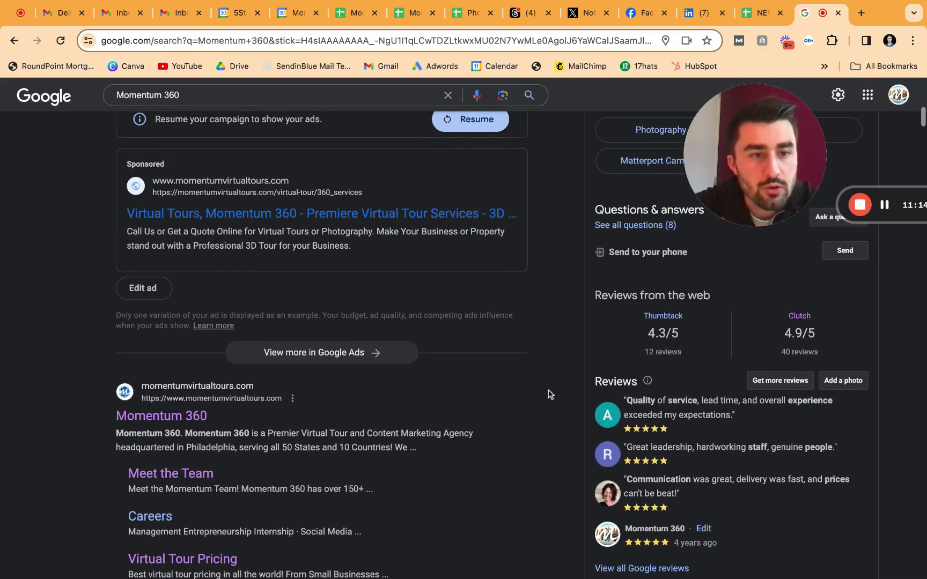
{"action": "scroll", "coordinate": [568, 371], "scroll_direction": "up", "scroll_amount": 2}
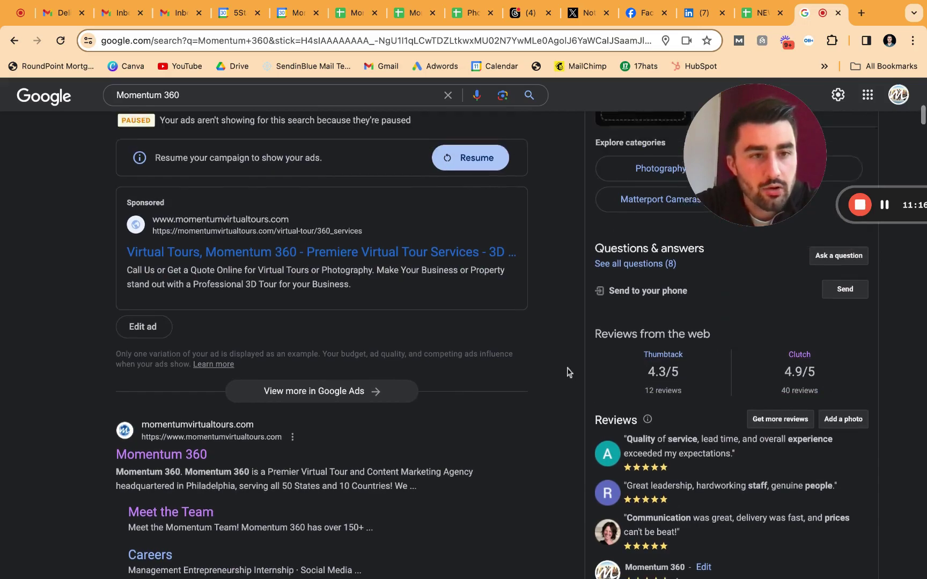
{"action": "scroll", "coordinate": [567, 341], "scroll_direction": "up", "scroll_amount": 2}
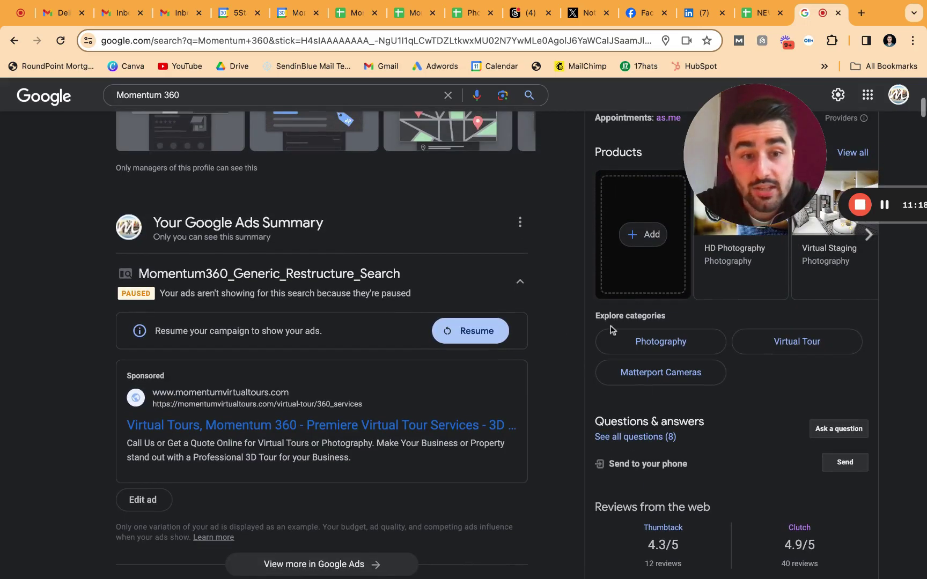
{"action": "scroll", "coordinate": [638, 315], "scroll_direction": "up", "scroll_amount": 2}
{"action": "scroll", "coordinate": [658, 263], "scroll_direction": "up", "scroll_amount": 2}
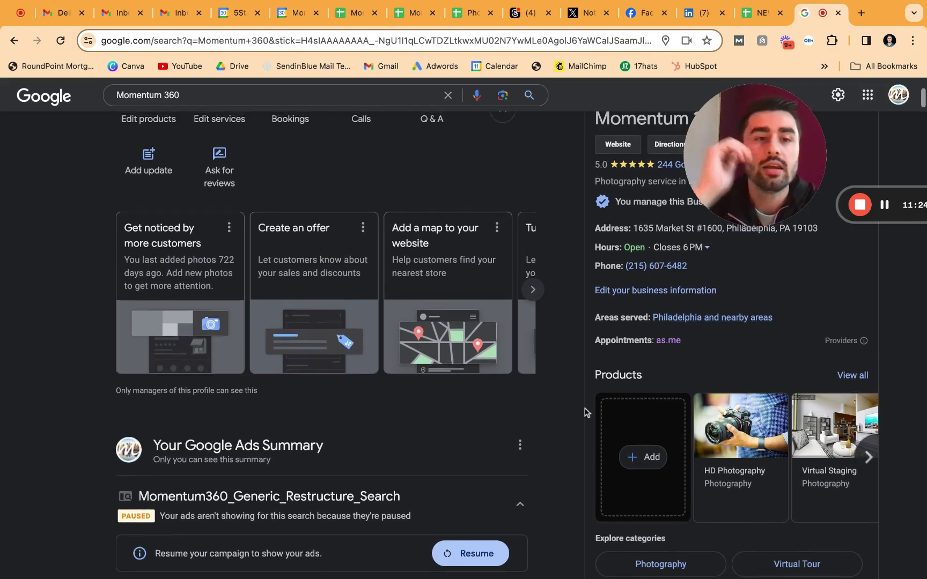
{"action": "scroll", "coordinate": [625, 337], "scroll_direction": "up", "scroll_amount": 1}
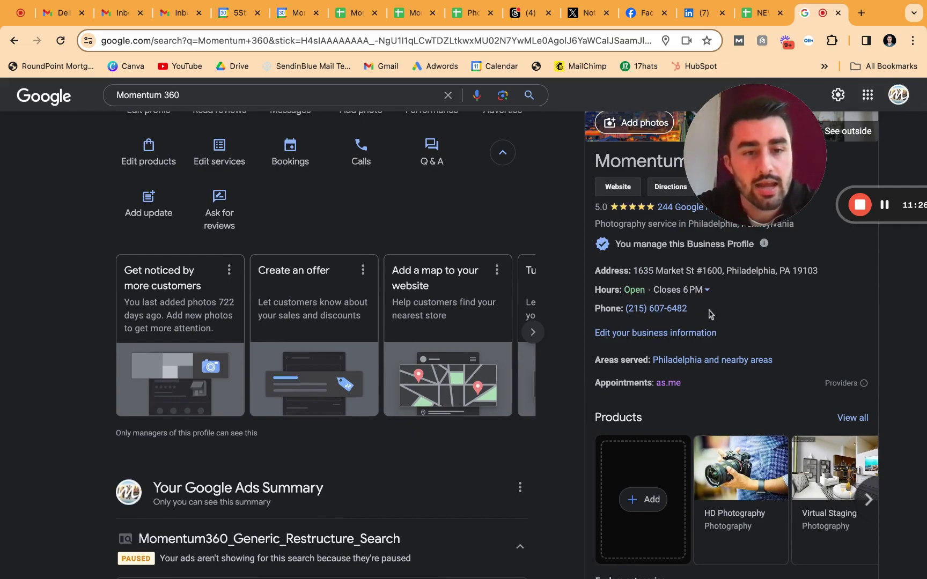
{"action": "scroll", "coordinate": [710, 315], "scroll_direction": "up", "scroll_amount": 2}
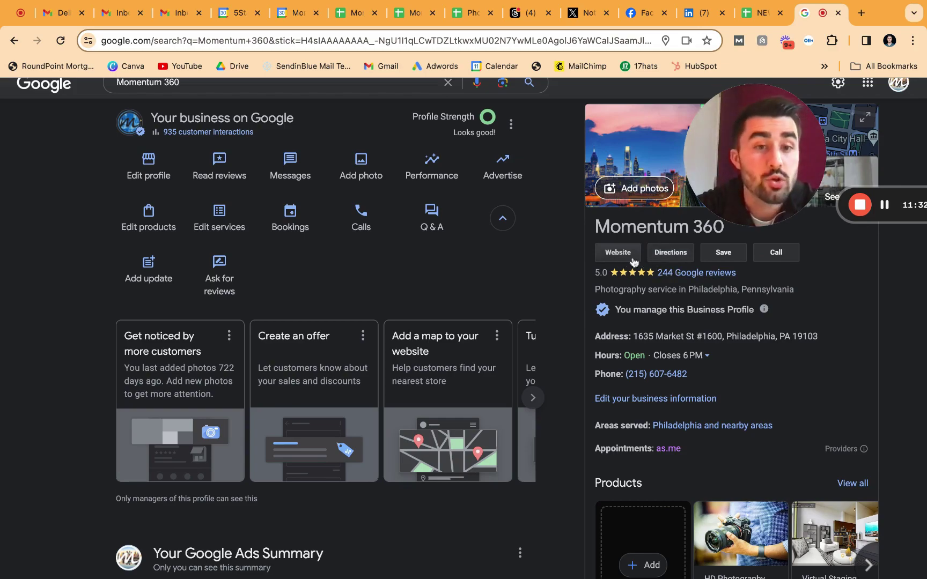
Open the option to ask customers for reviews, check the shareable review link, and close it.
{"action": "left_click", "coordinate": [219, 271]}
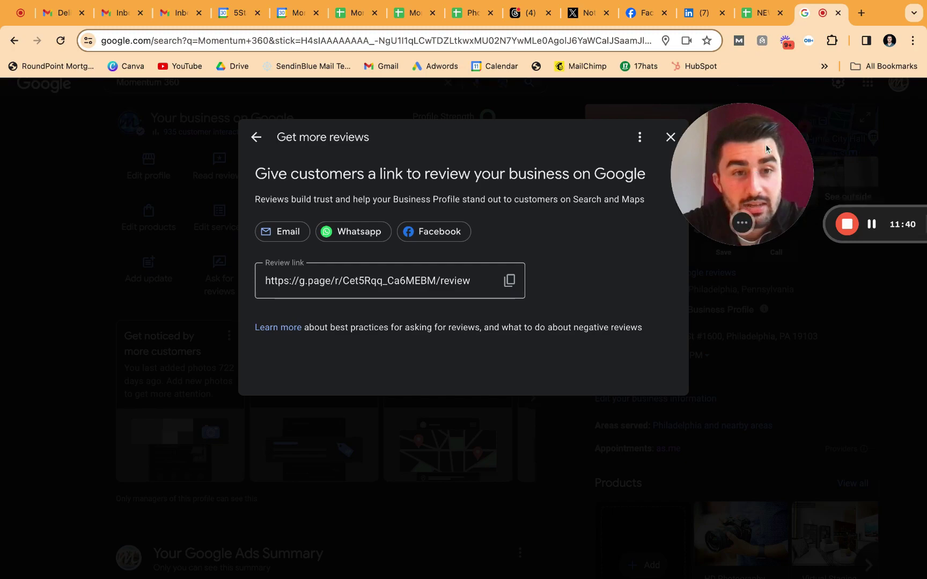
{"action": "left_click", "coordinate": [670, 139]}
{"action": "scroll", "coordinate": [805, 383], "scroll_direction": "up", "scroll_amount": 1}
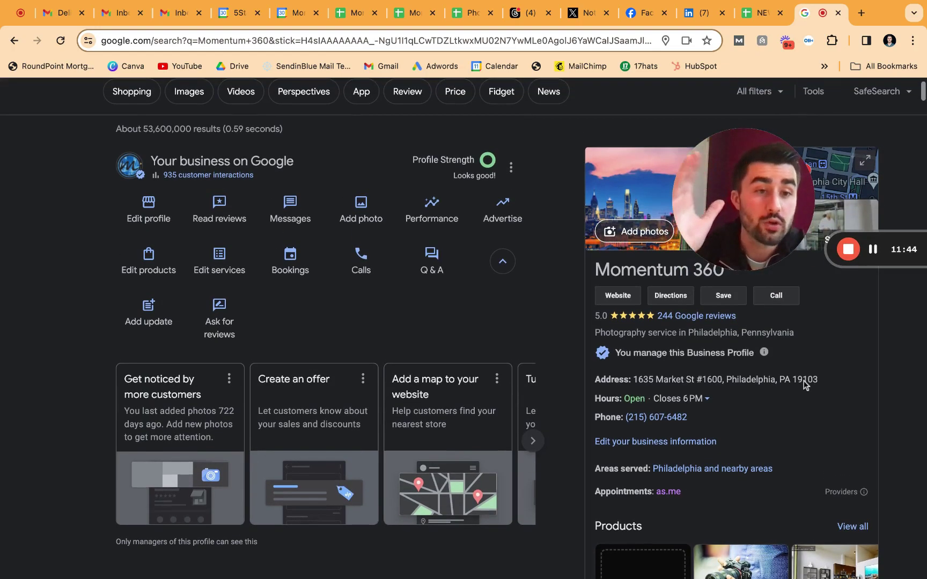